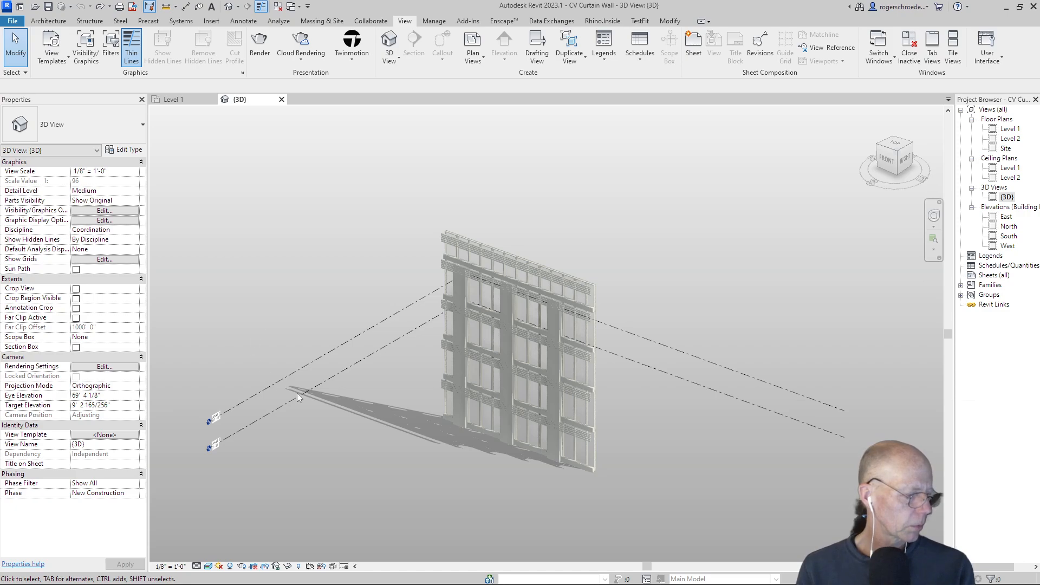
Step: Set the 3D view's sun setting to the Sunlight from Top Left lighting preset in the graphic display options
click(210, 568)
click(235, 496)
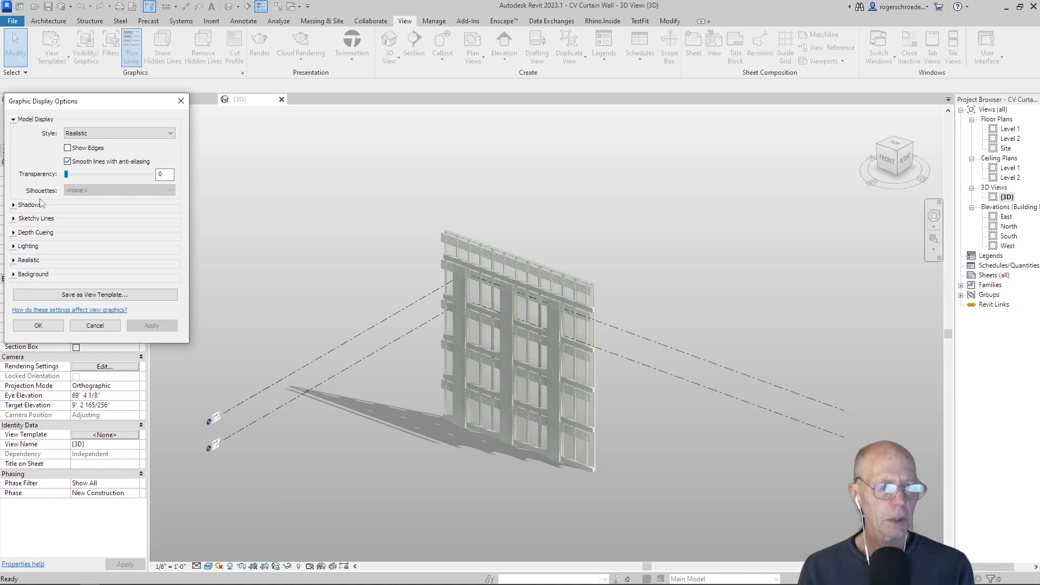
click(13, 247)
click(93, 275)
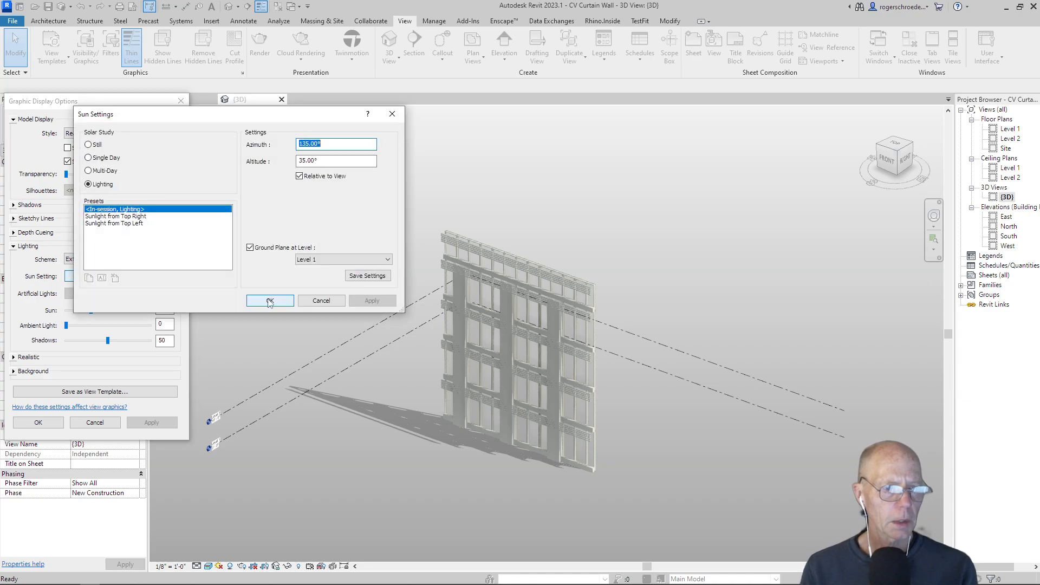
click(167, 222)
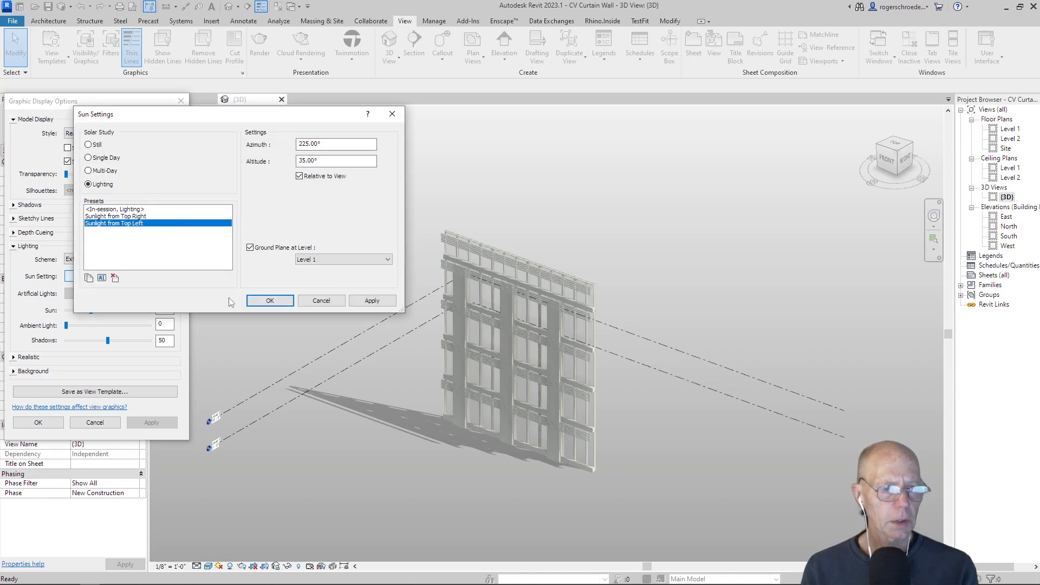
click(370, 302)
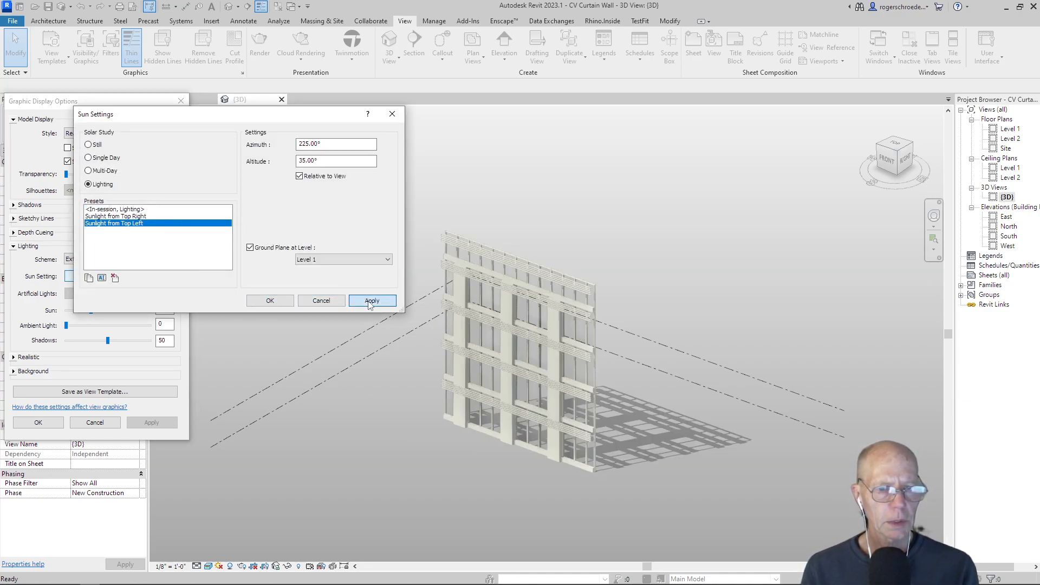
click(270, 301)
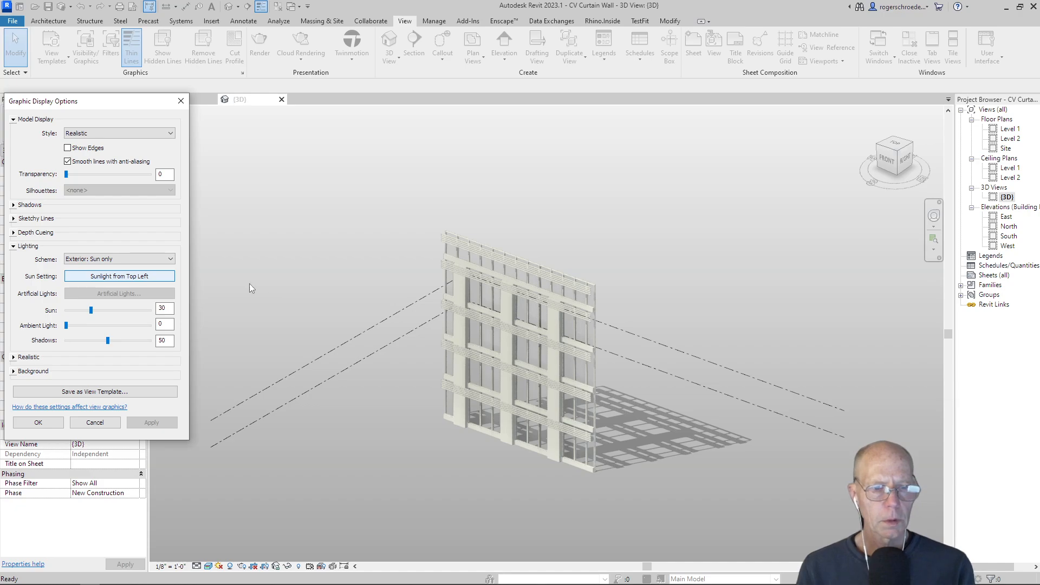
click(38, 422)
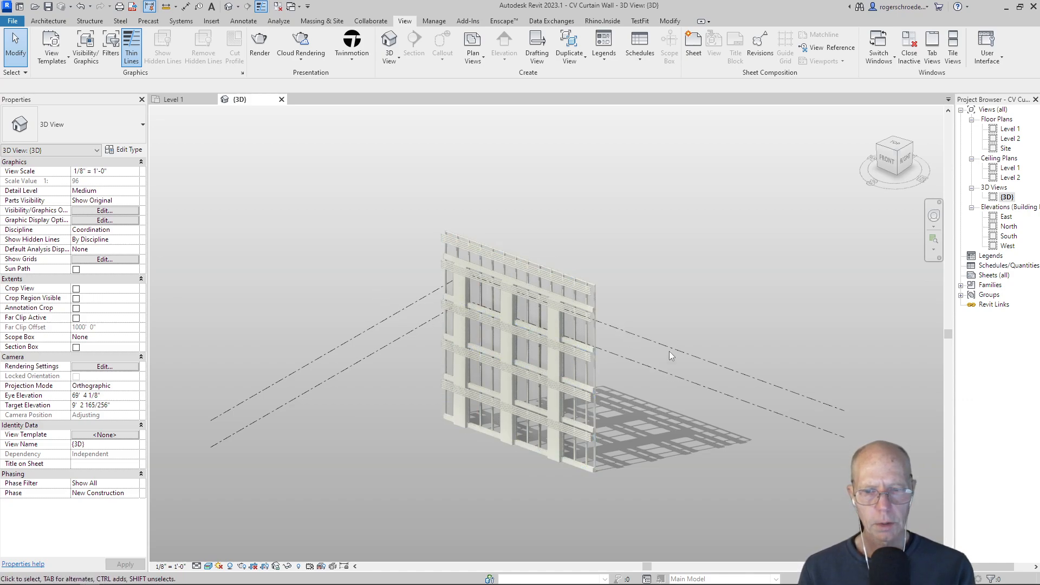
Step: Hide the whole levels category in the 3D view
click(701, 338)
right_click(701, 338)
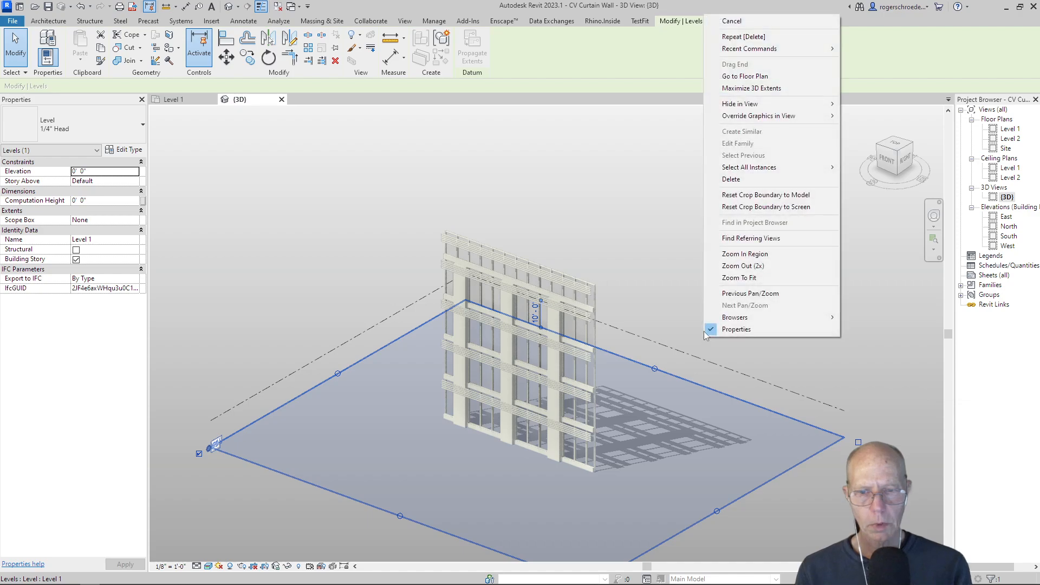
mouse_move(761, 104)
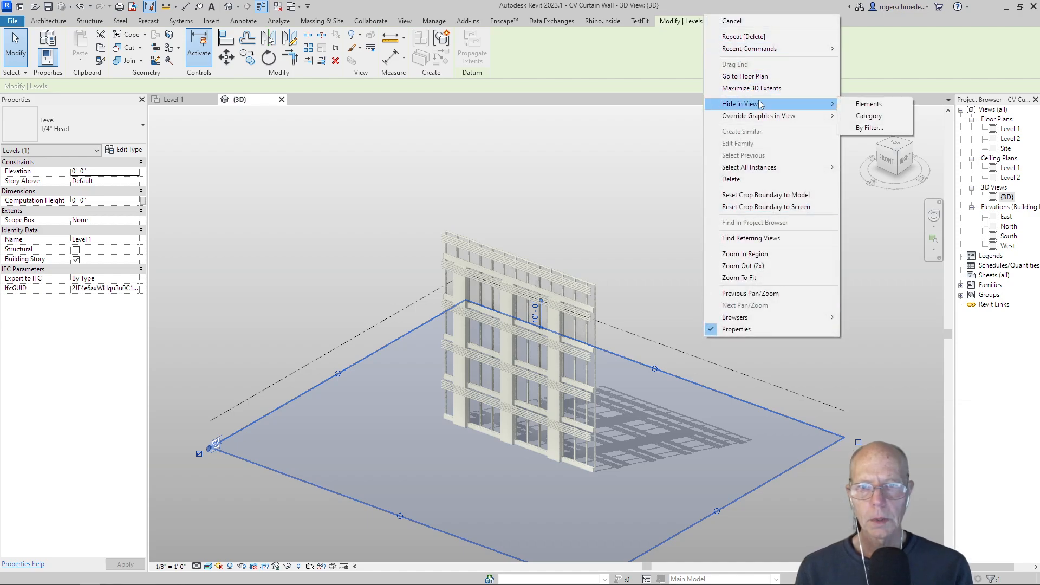
click(869, 116)
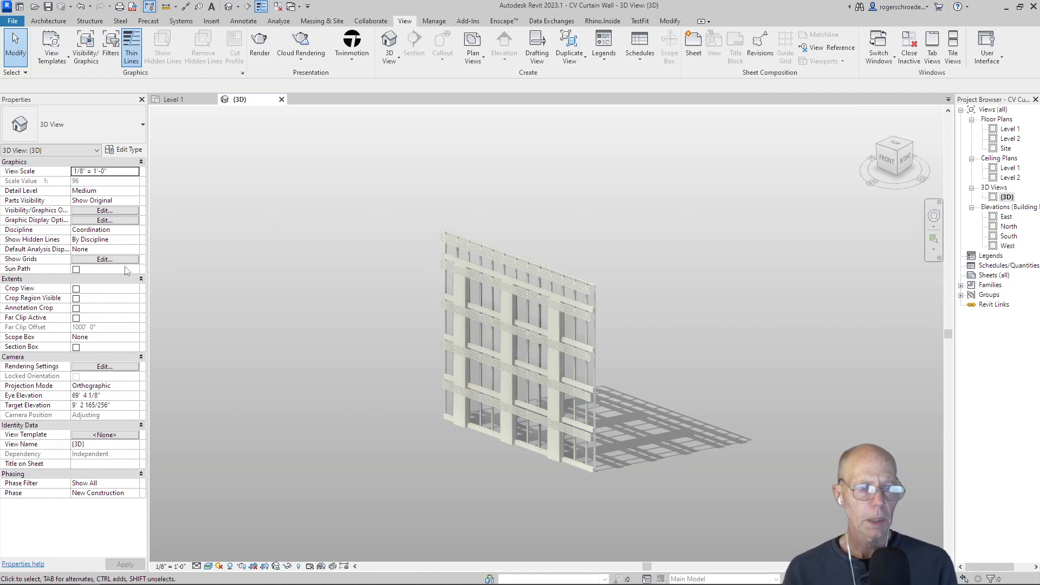
Step: Turn on Crop View with its crop region visible, raise the bottom edge slightly and widen the right edge over the shadow
click(76, 289)
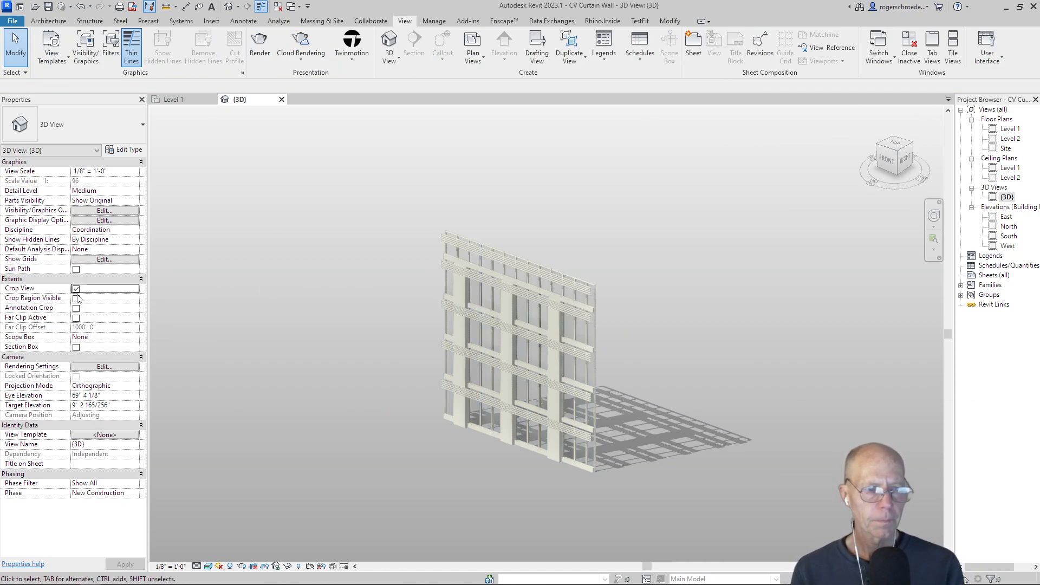
click(76, 299)
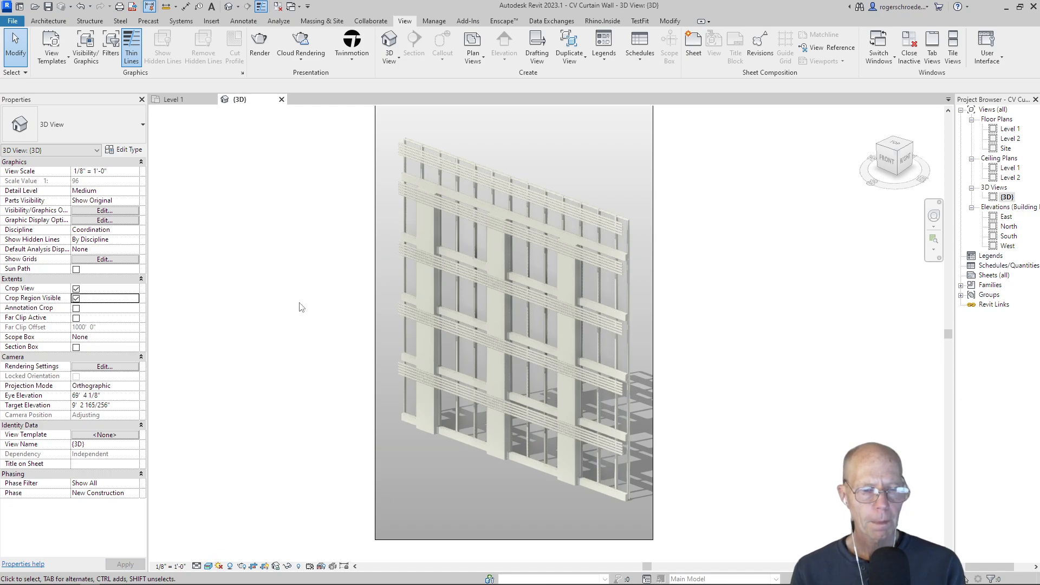
scroll(297, 302, down, 2)
click(423, 461)
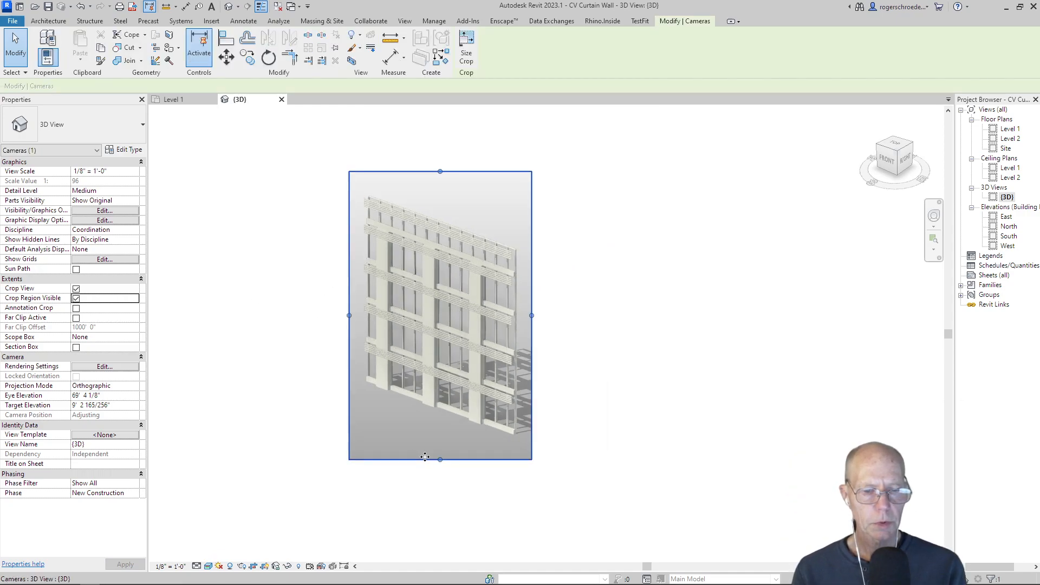
drag(438, 460, 439, 448)
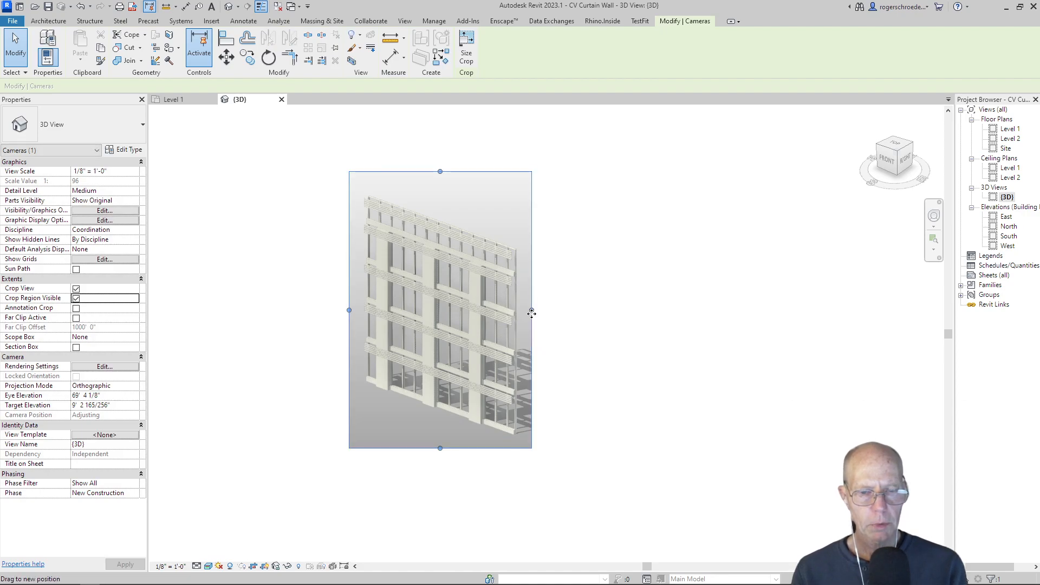
drag(530, 311, 564, 311)
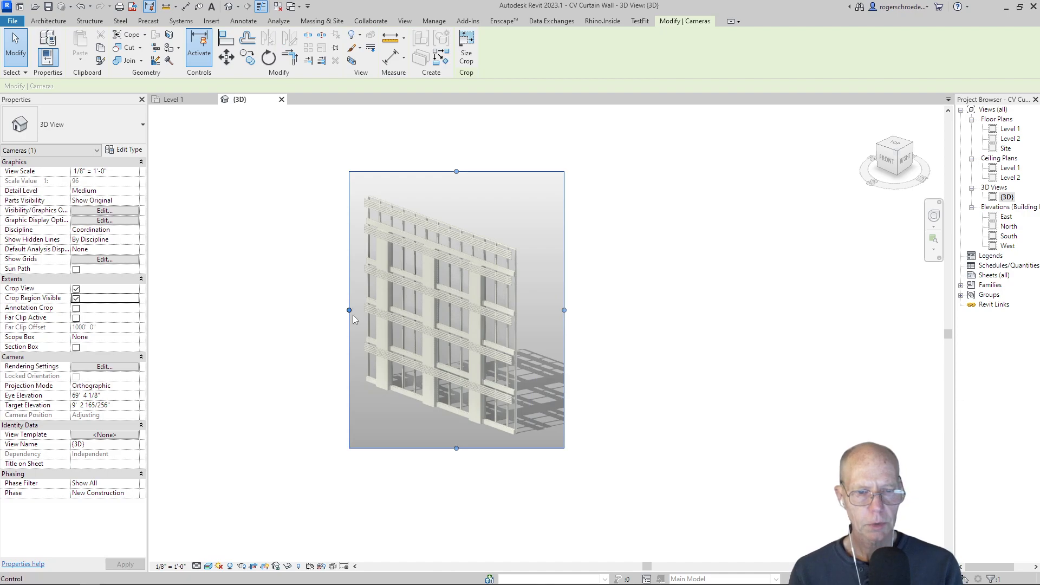
click(305, 311)
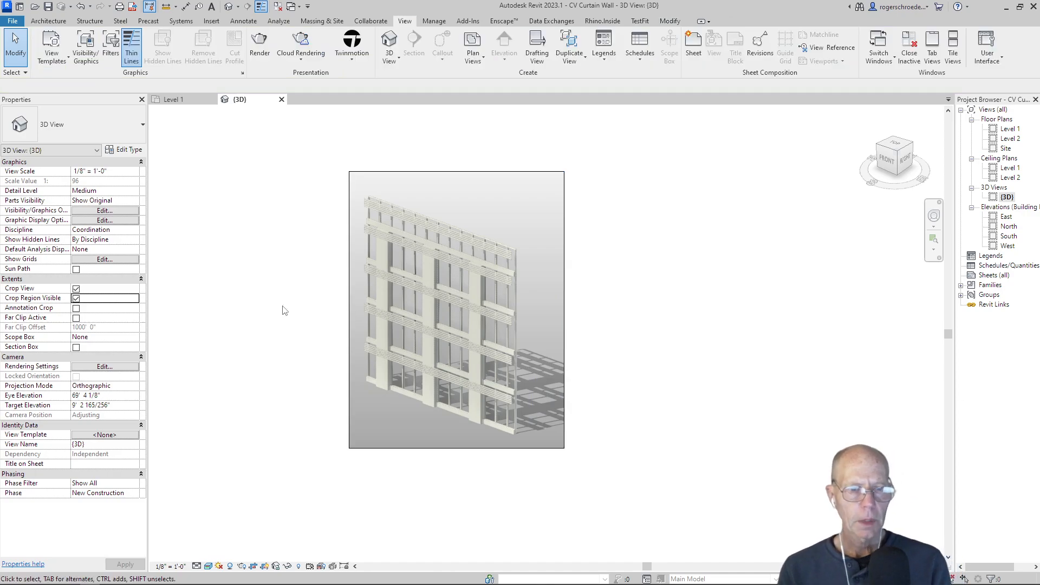
Step: Extend the crop region's left edge outward to leave more space beside the facade, and hide the crop boundary
click(76, 299)
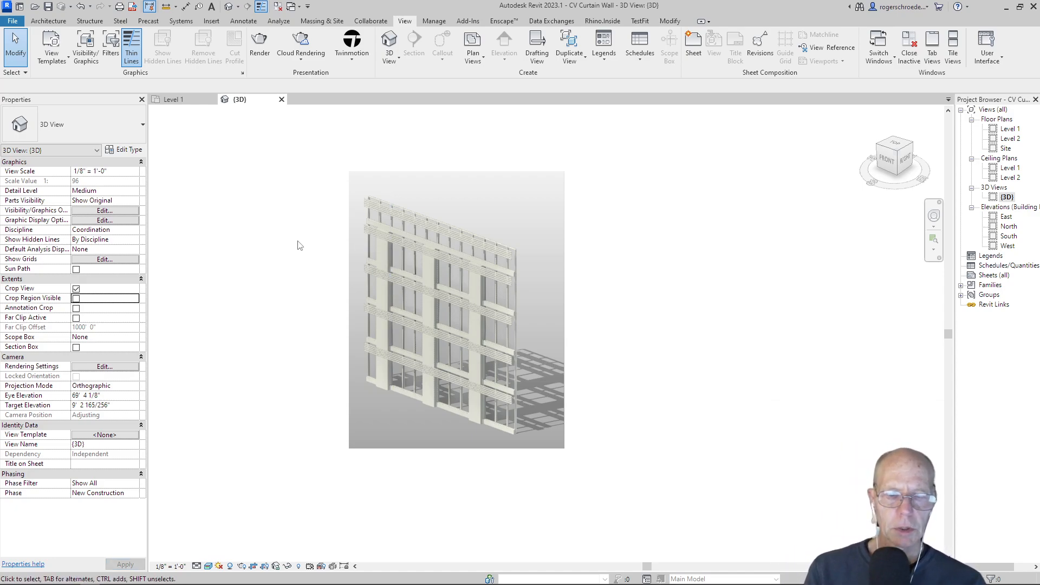
click(77, 299)
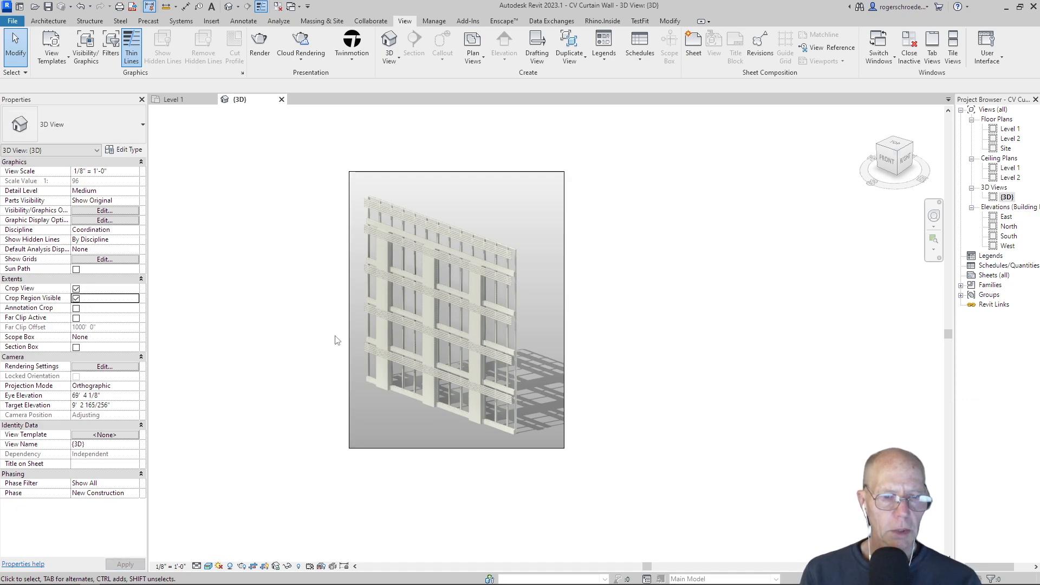
click(353, 343)
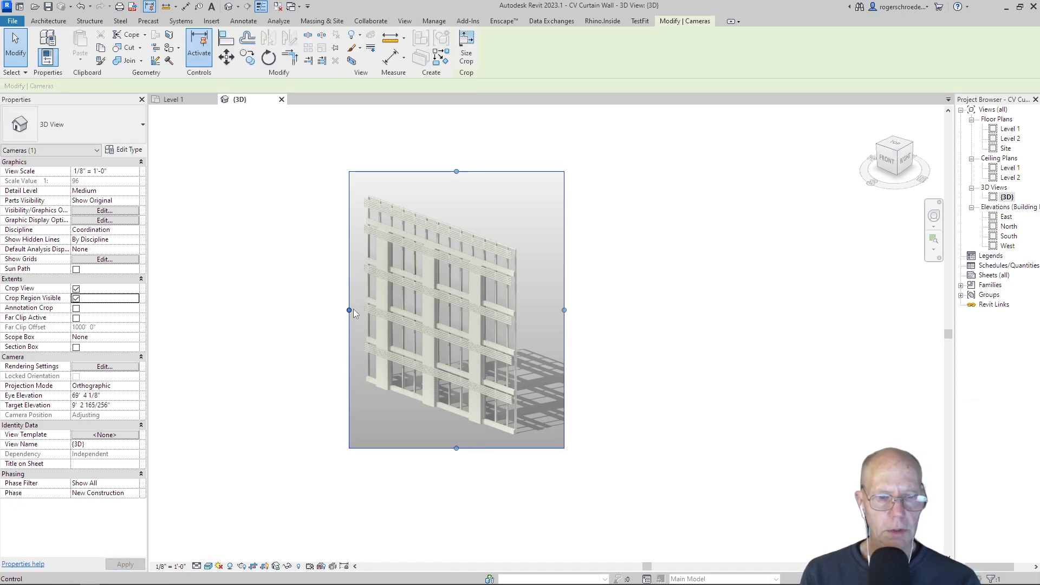
drag(350, 310, 326, 312)
click(316, 313)
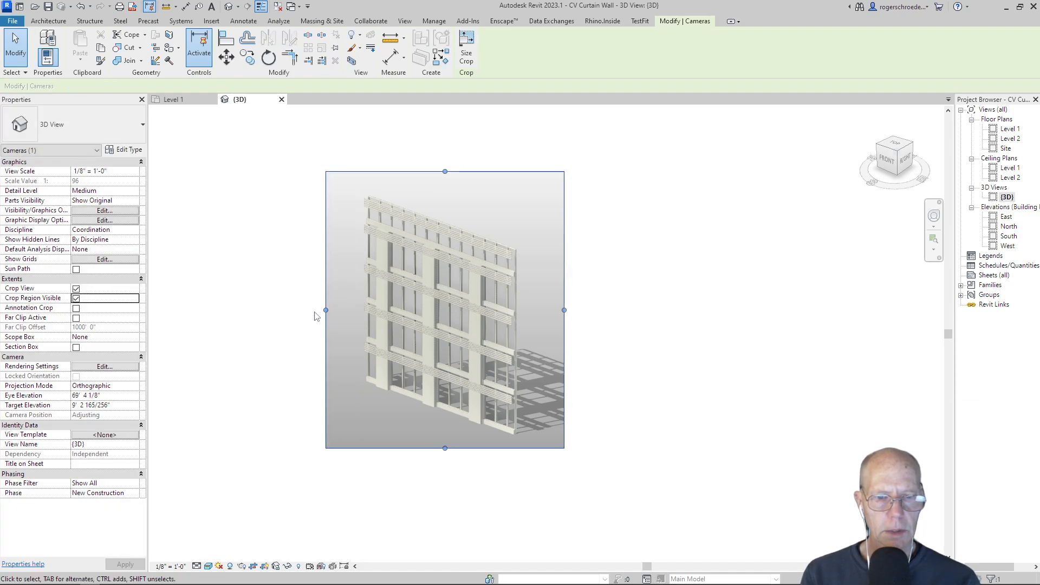
click(75, 299)
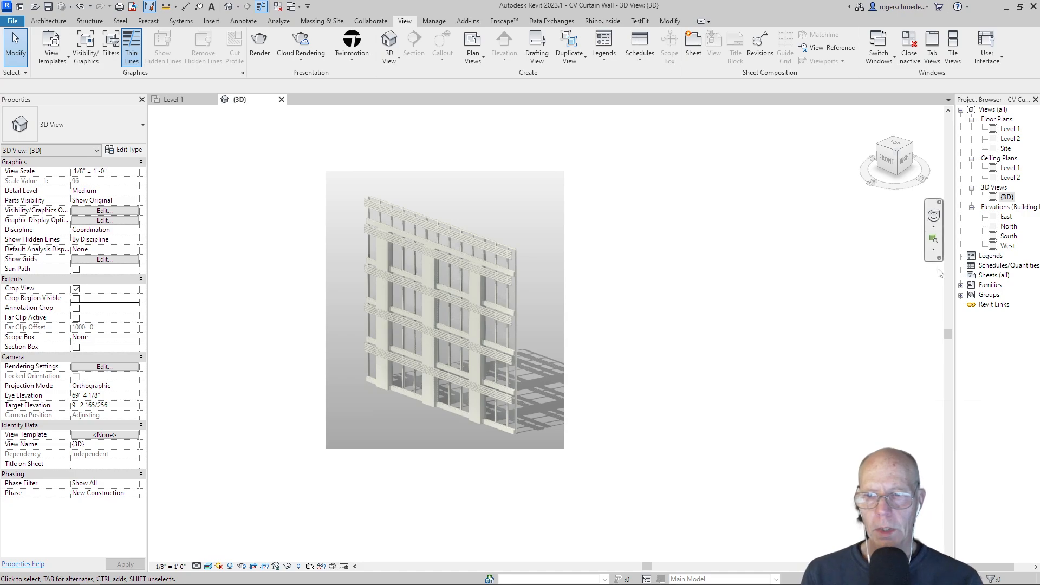
Step: Create a new sheet using the My Presentation titleblock loaded from the CV10 folder
click(982, 276)
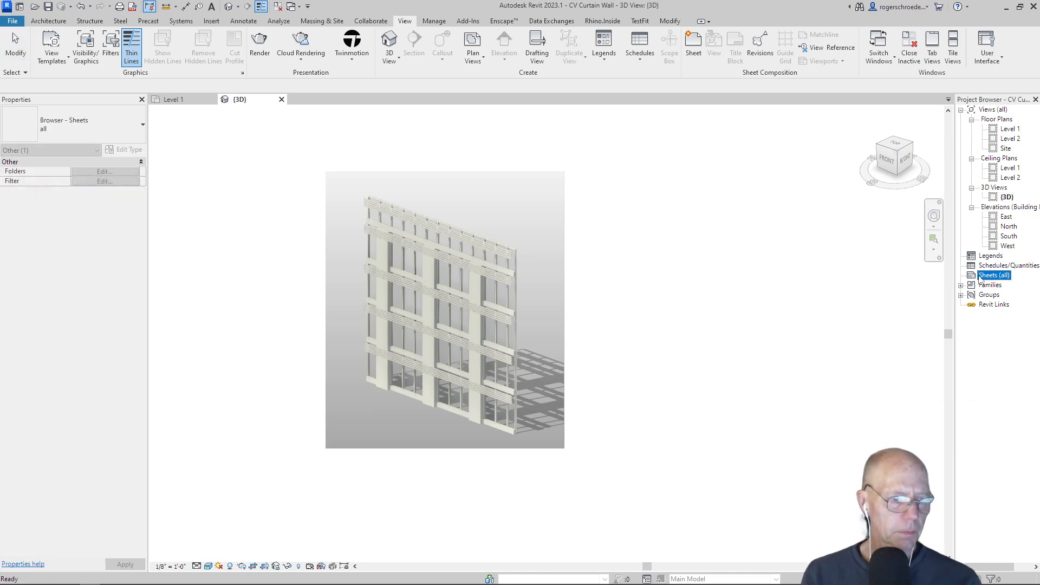
right_click(979, 278)
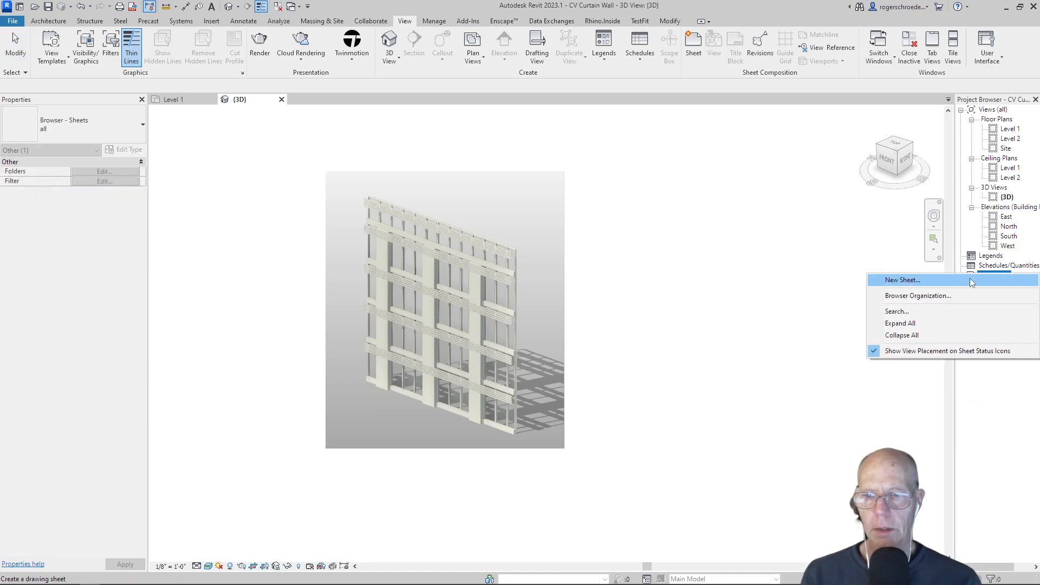
click(970, 278)
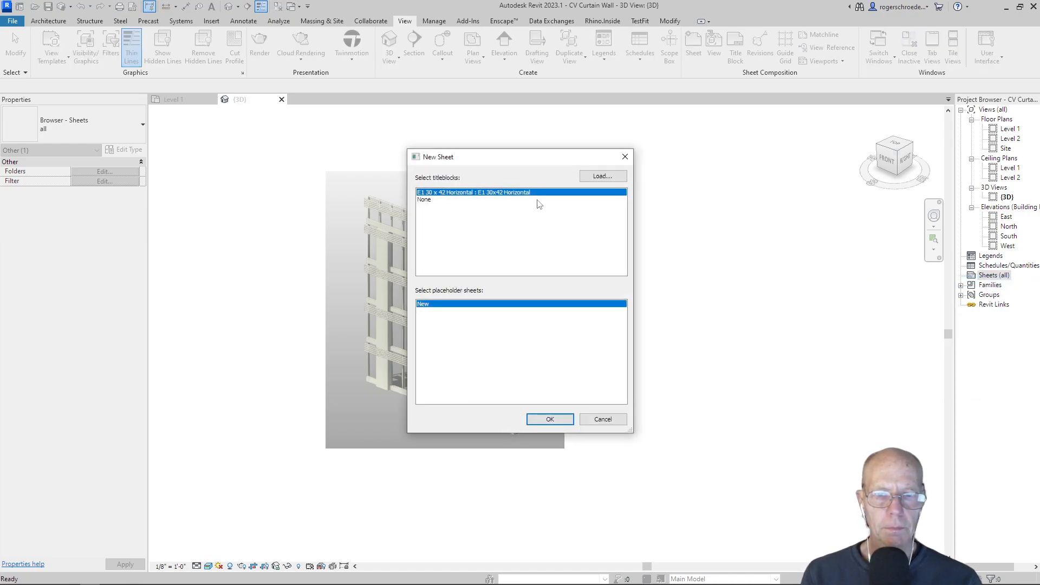
click(584, 178)
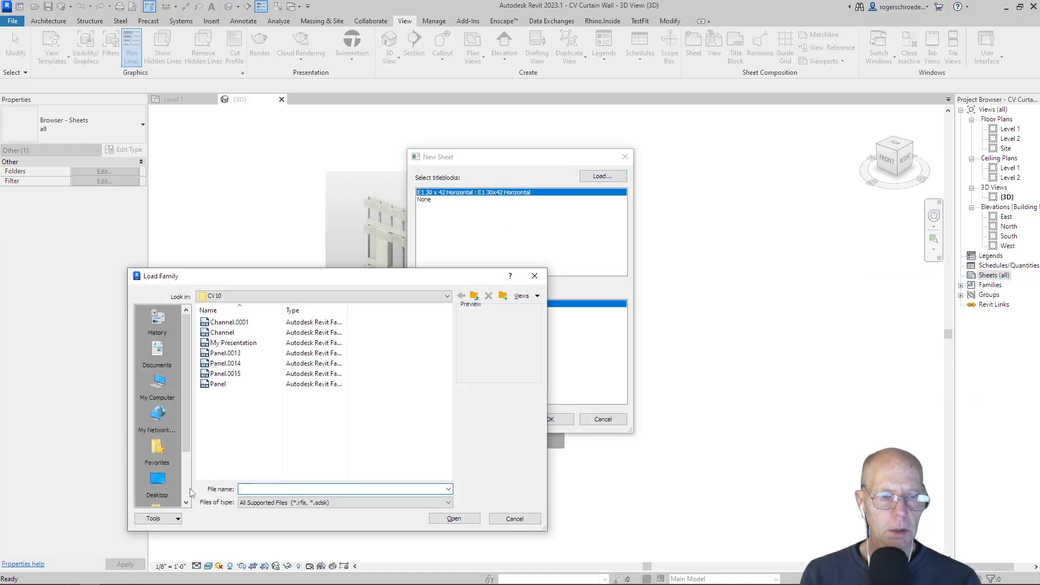
click(234, 344)
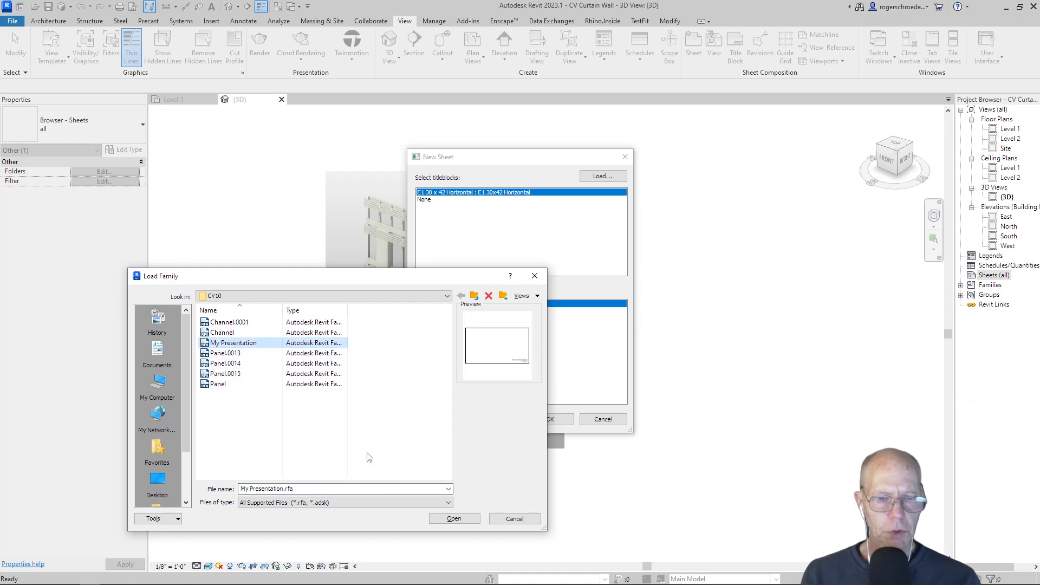
click(454, 519)
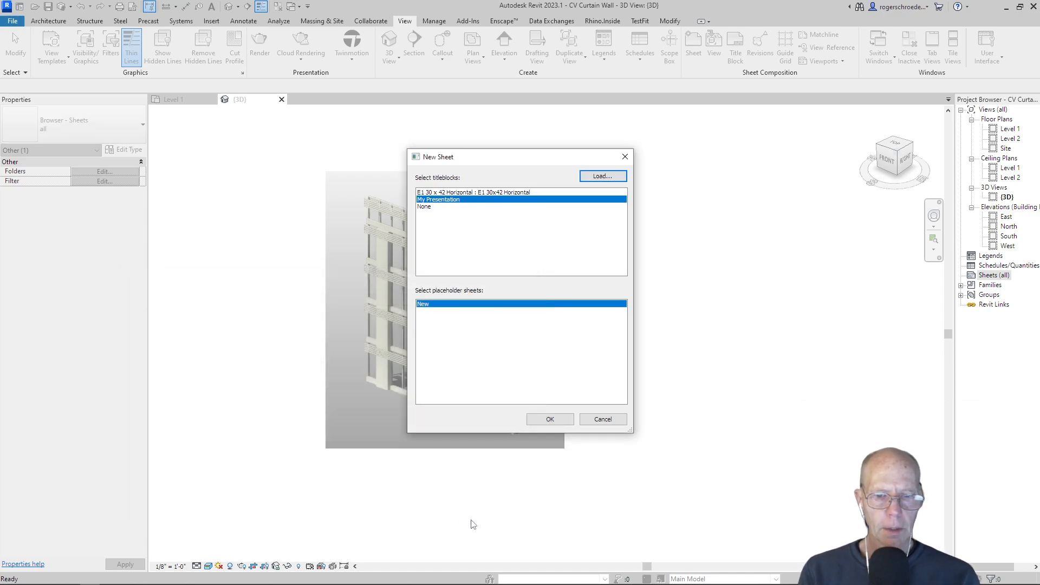
click(549, 419)
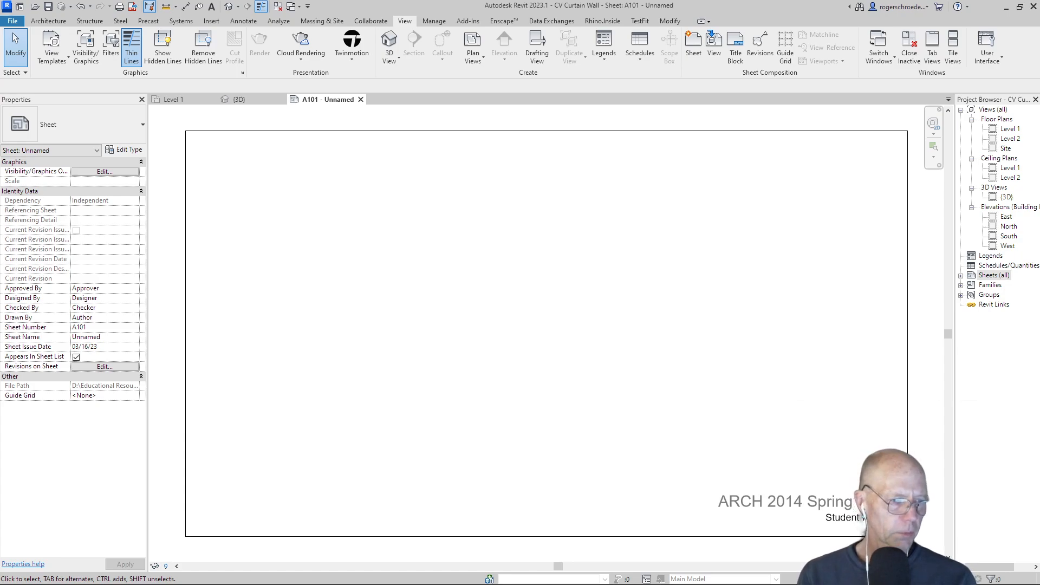
Step: Rename the {3D} view as Facade Model View
click(1005, 198)
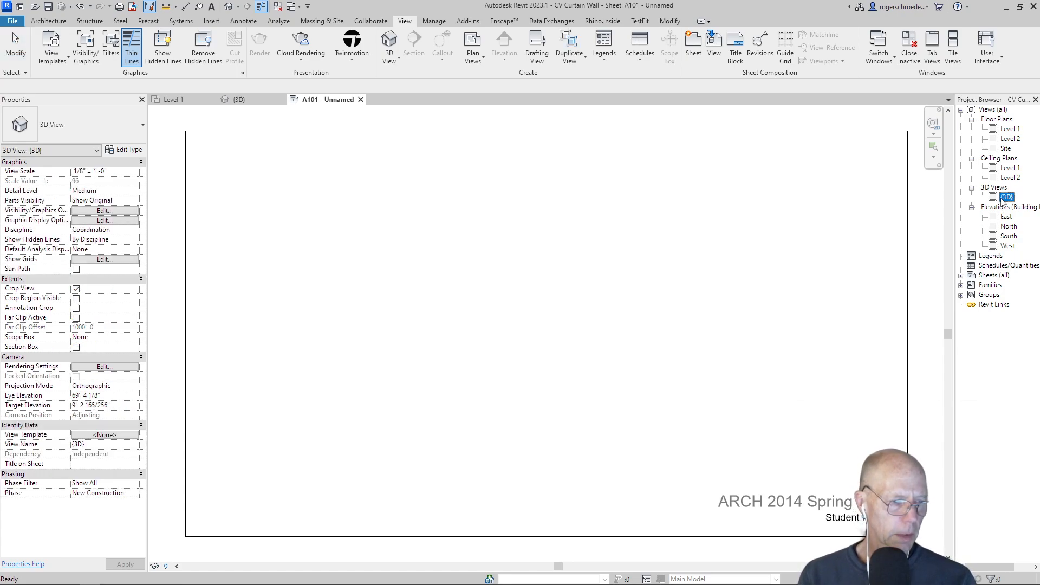
click(1006, 198)
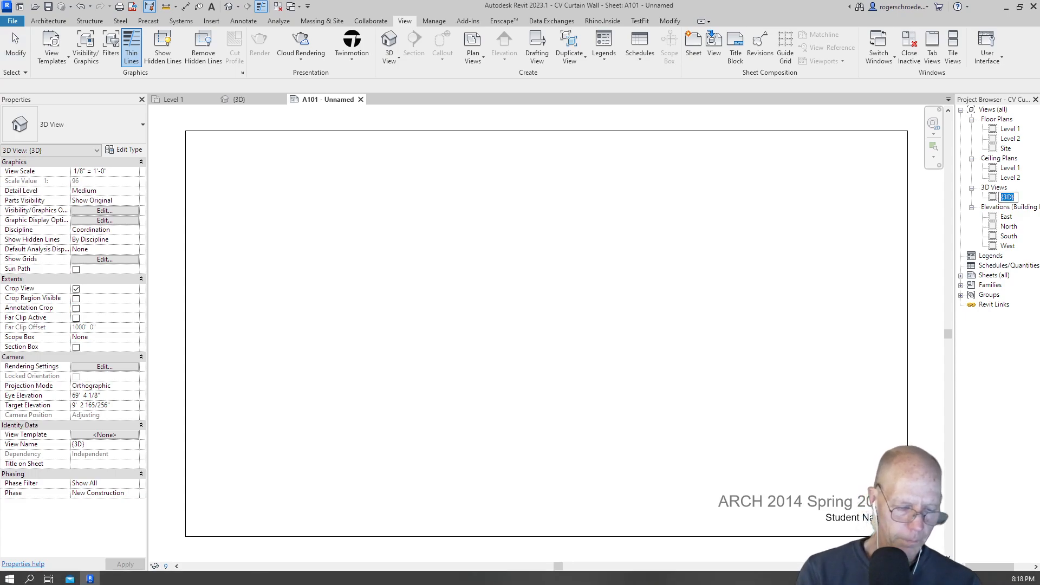
text(Facade)
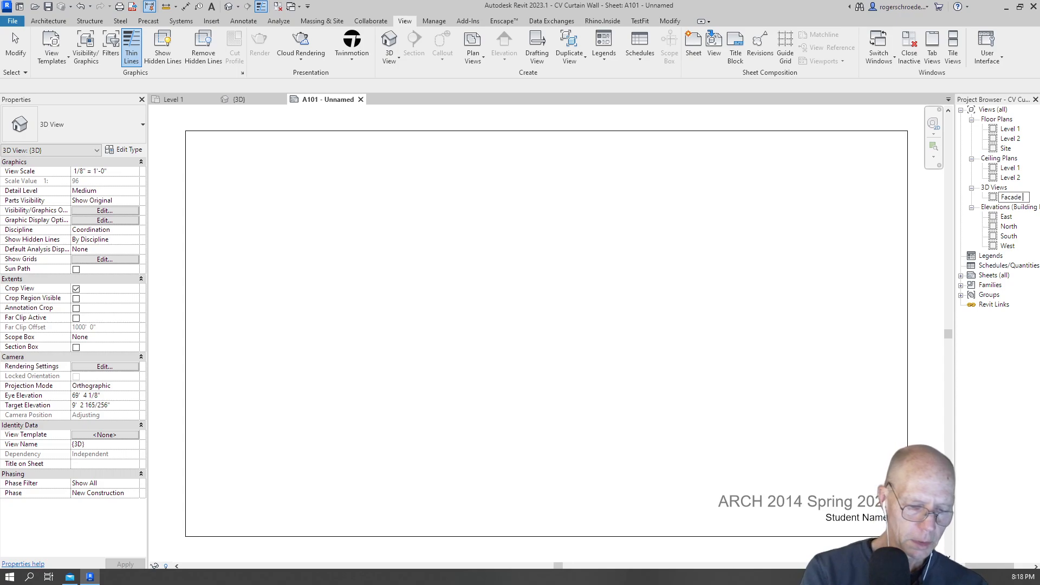
text( Model)
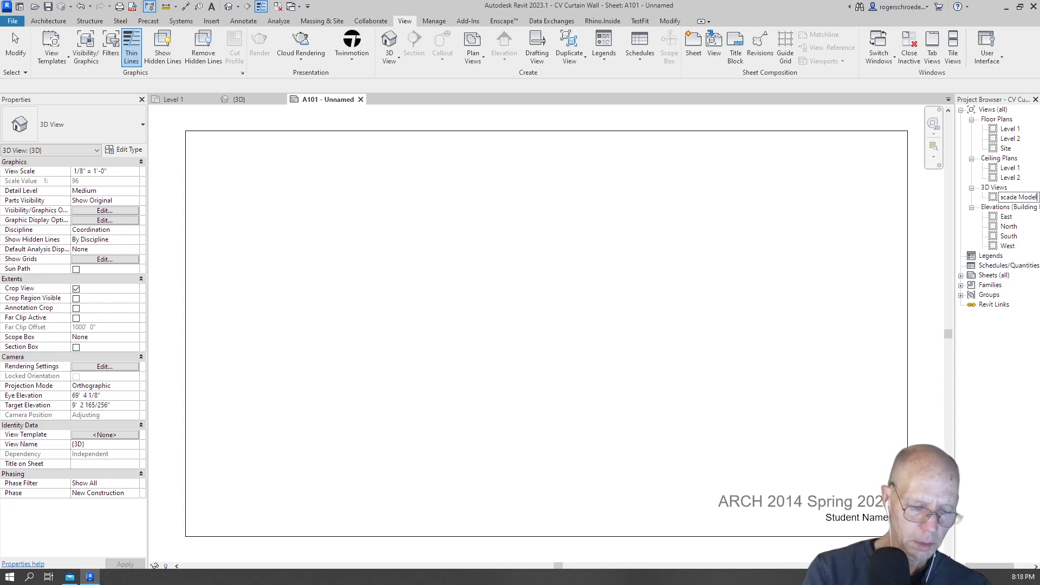
text( View)
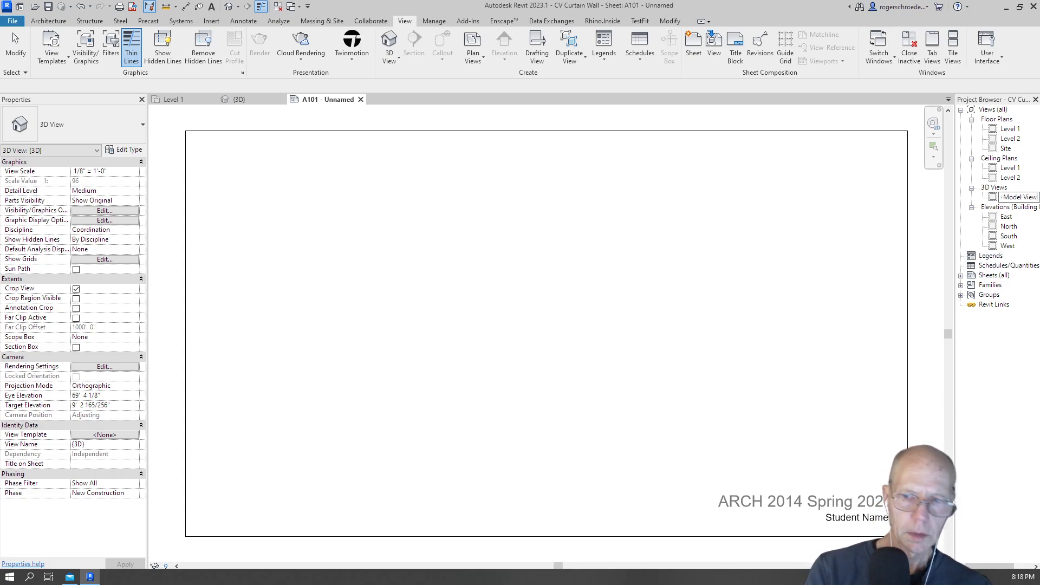
click(815, 379)
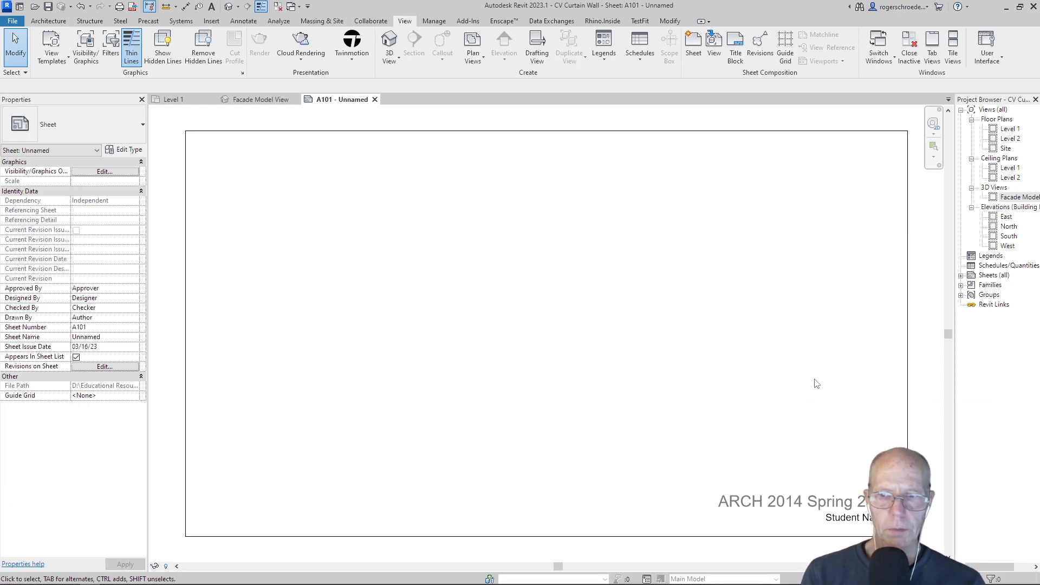
Step: Place the Facade Model View on the left half of sheet A101
drag(1001, 199, 391, 344)
click(389, 340)
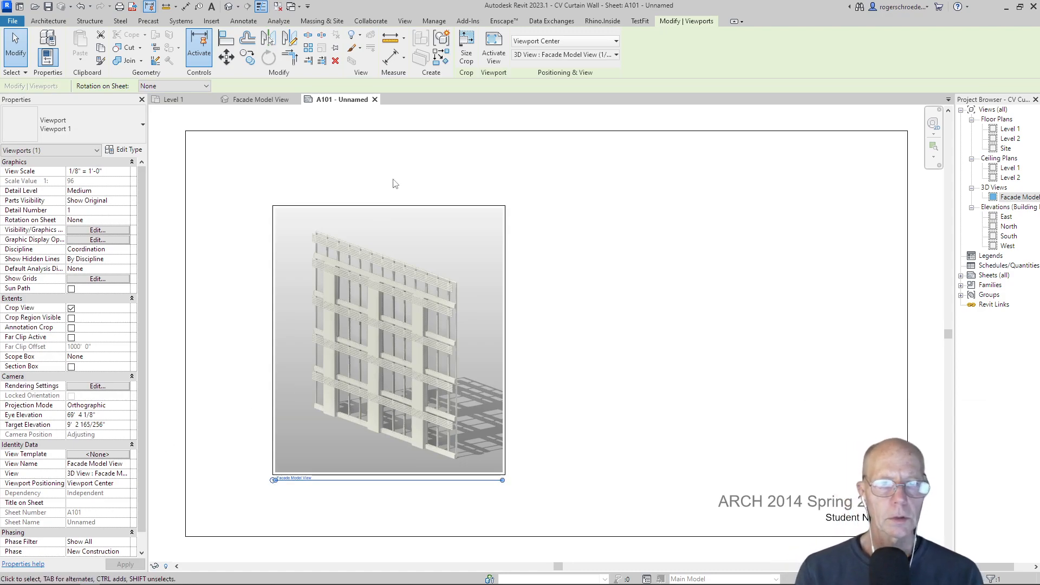
click(466, 48)
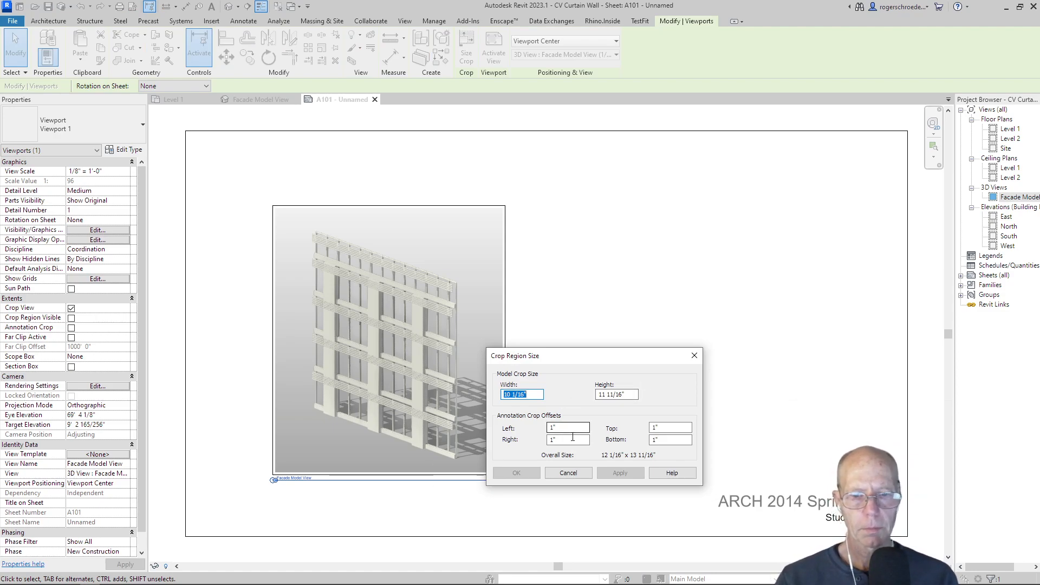
click(569, 473)
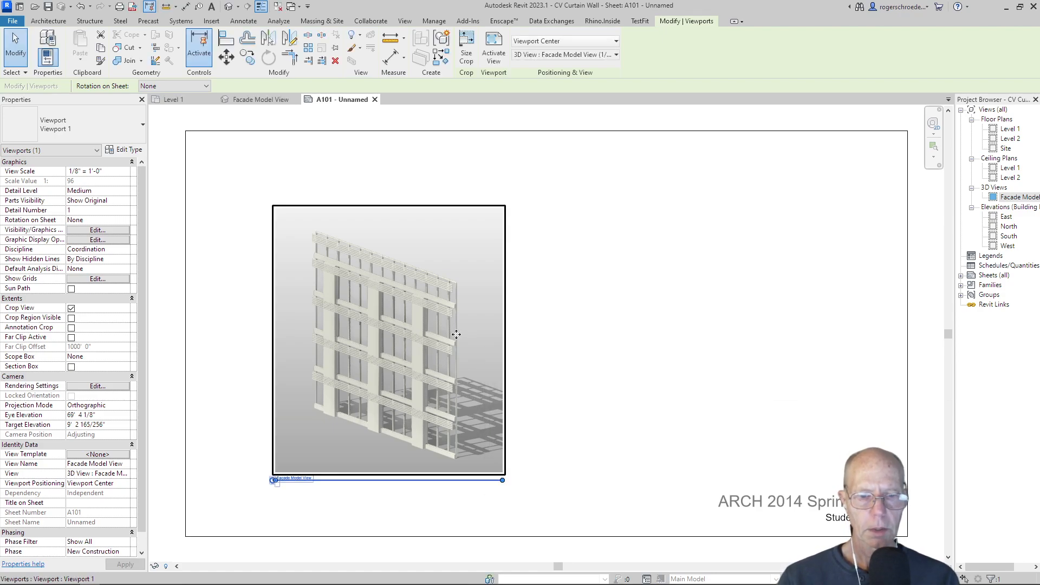
click(622, 367)
click(491, 308)
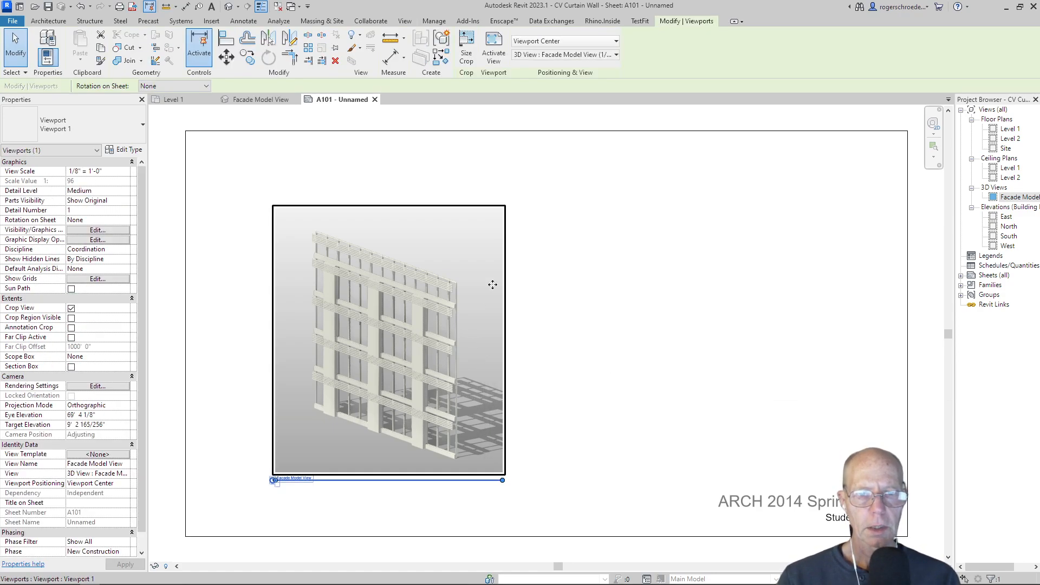
click(462, 63)
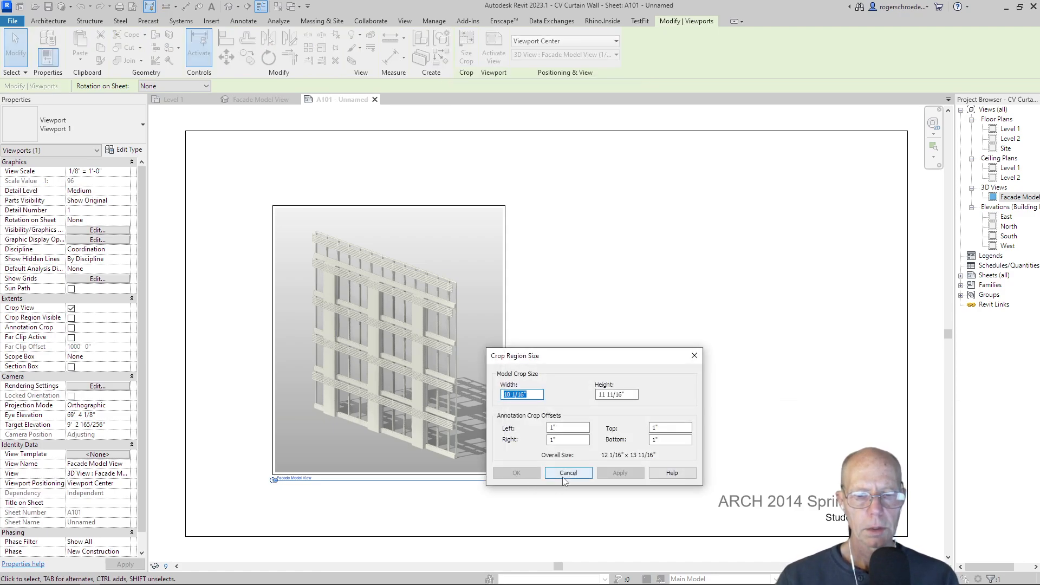
click(567, 473)
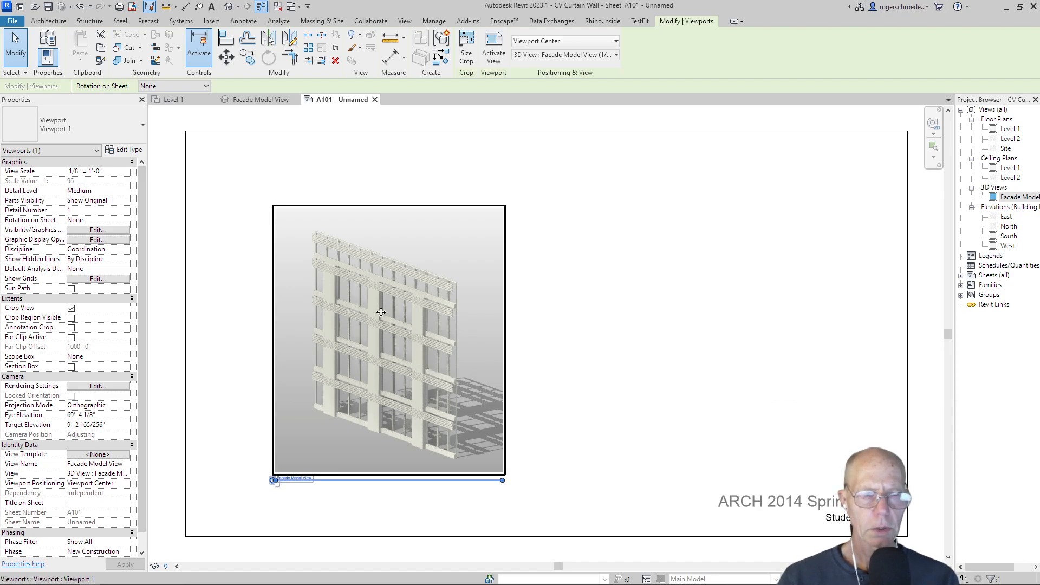
Step: Set the placed Facade Model View's scale to 3/16" = 1'-0" and reposition its viewport on the sheet
click(128, 172)
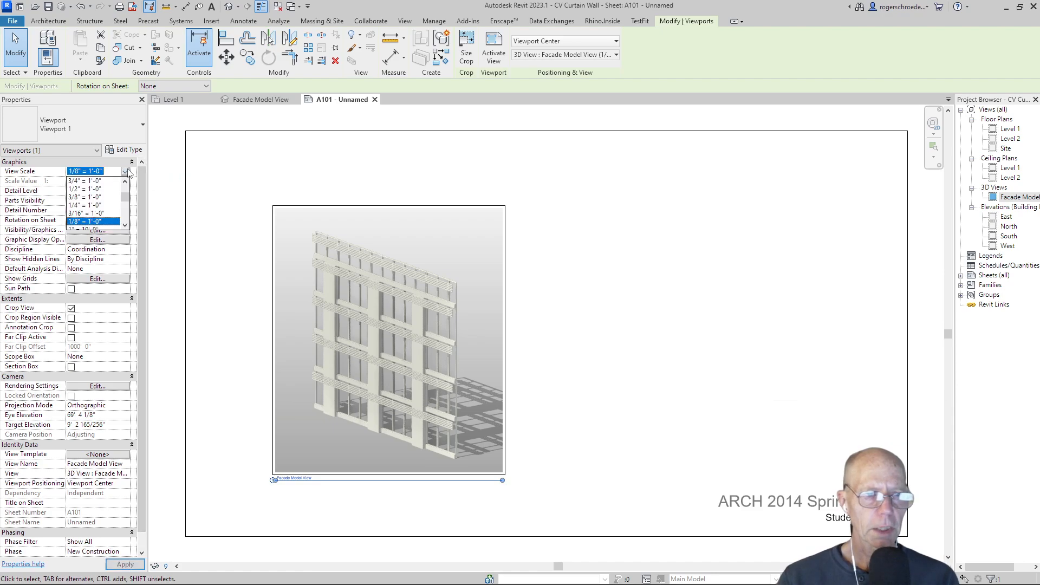
click(103, 213)
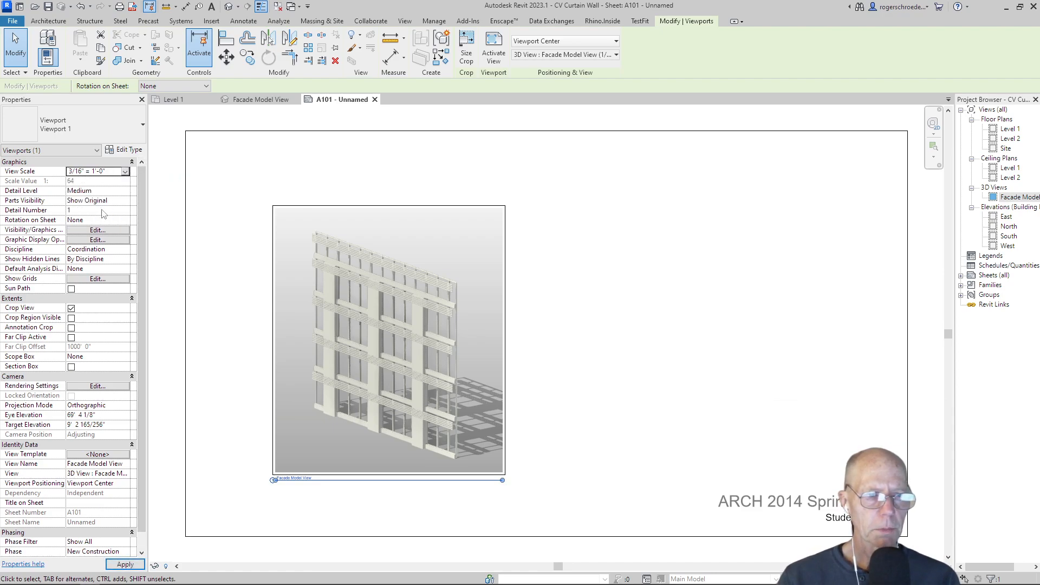
click(125, 565)
drag(407, 343, 357, 399)
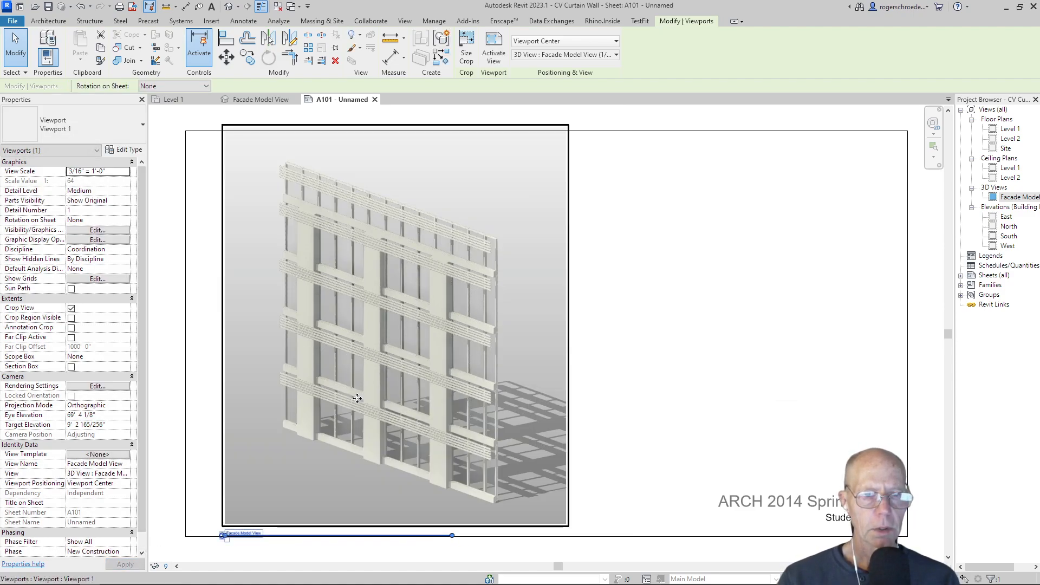
Step: Within the sheet, tighten the facade view's crop at its upper and lower edges, then hide the crop boundary and deactivate the view
double_click(348, 372)
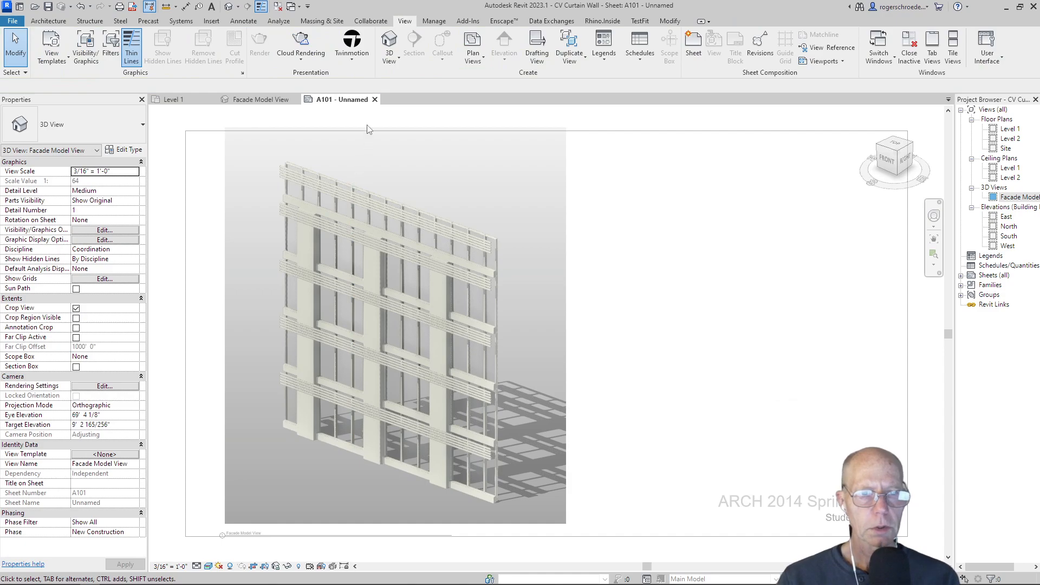
click(75, 318)
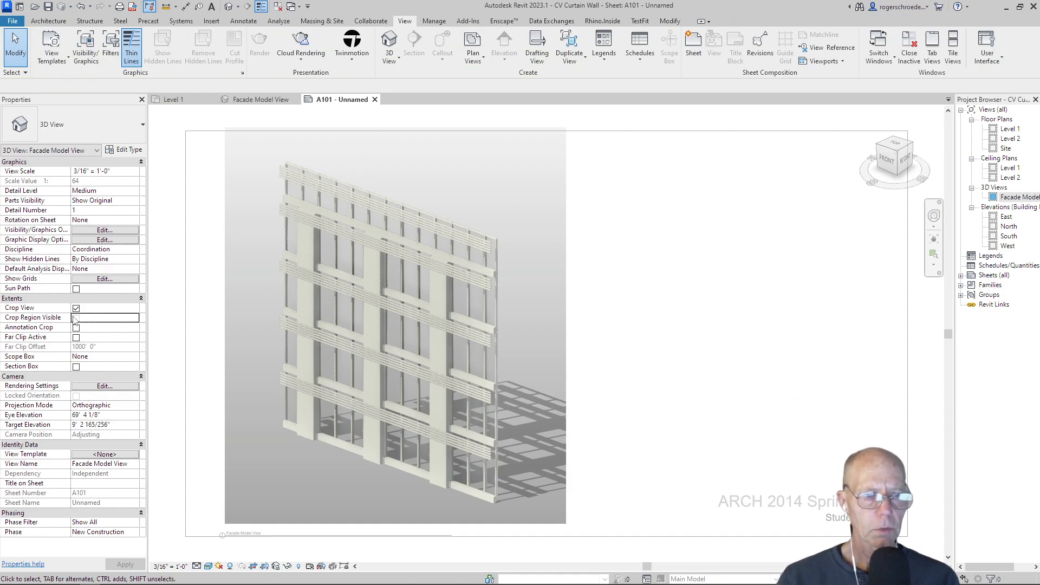
click(368, 129)
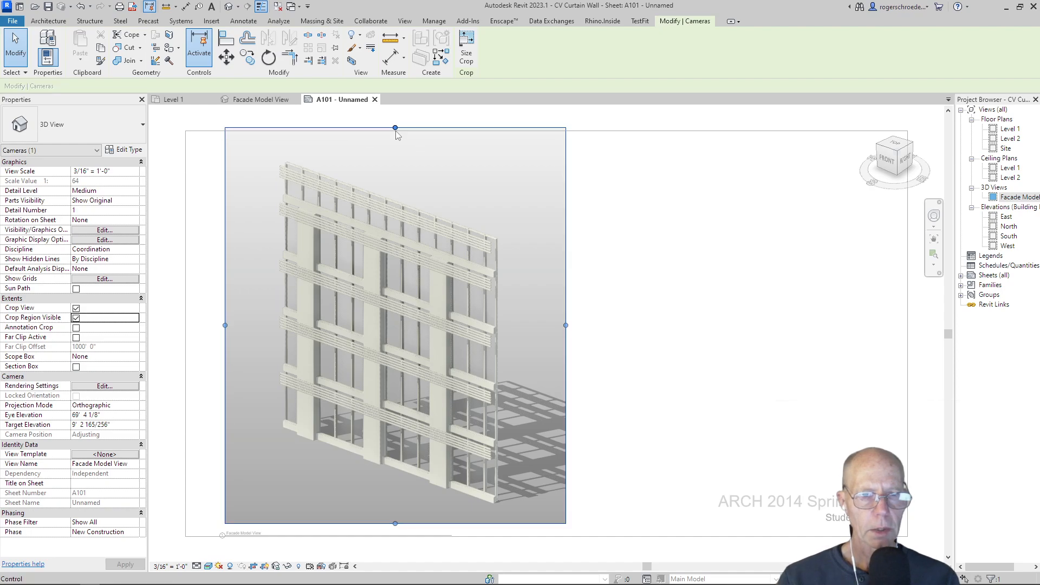
drag(395, 128, 391, 143)
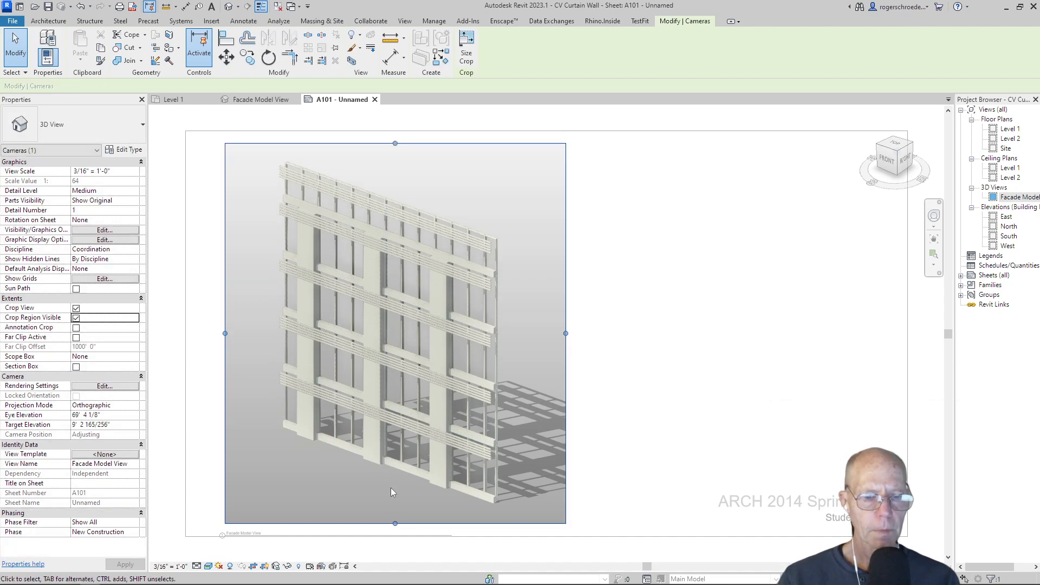
drag(391, 523, 391, 514)
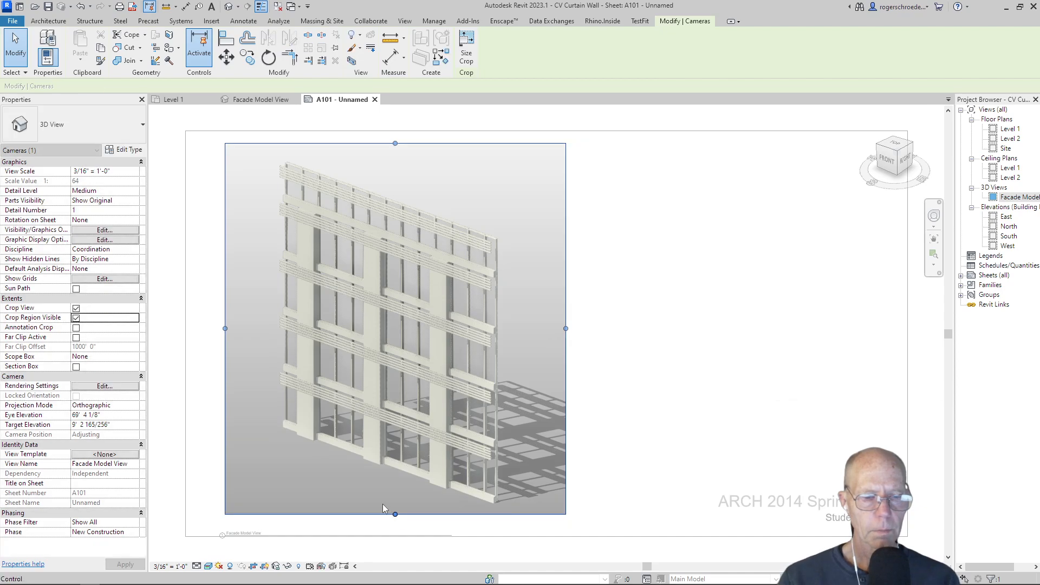
click(75, 318)
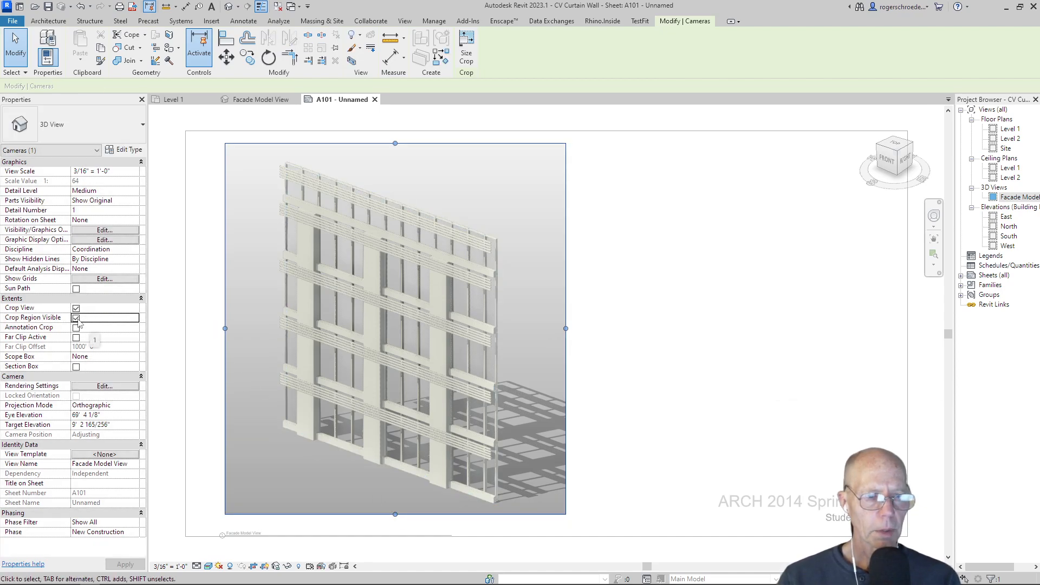
right_click(187, 347)
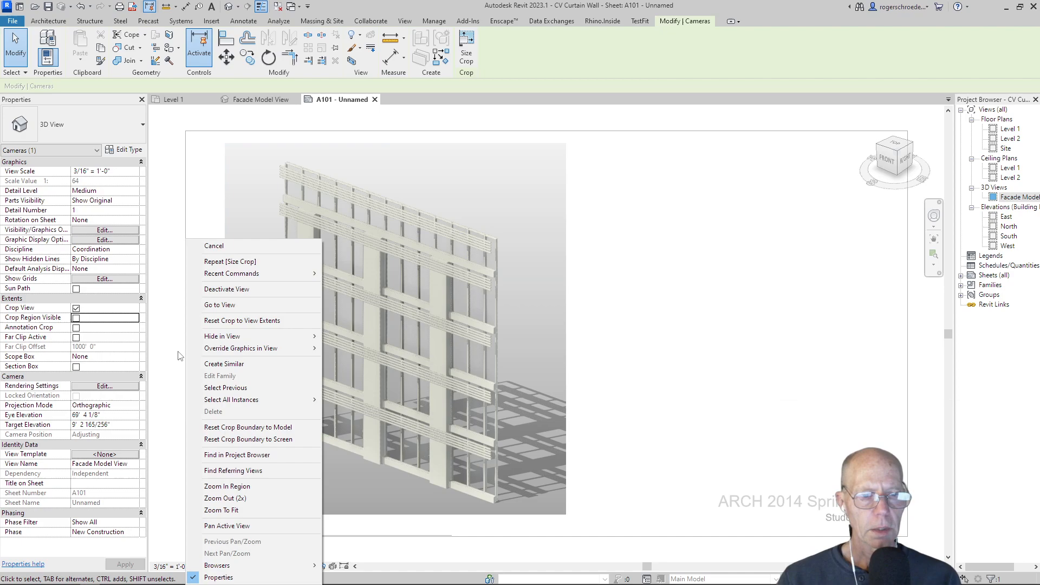
click(236, 292)
Step: Remove the facade viewport from the sheet and place the Facade Model View again on the left half, inside the titleblock border
click(325, 300)
key(Delete)
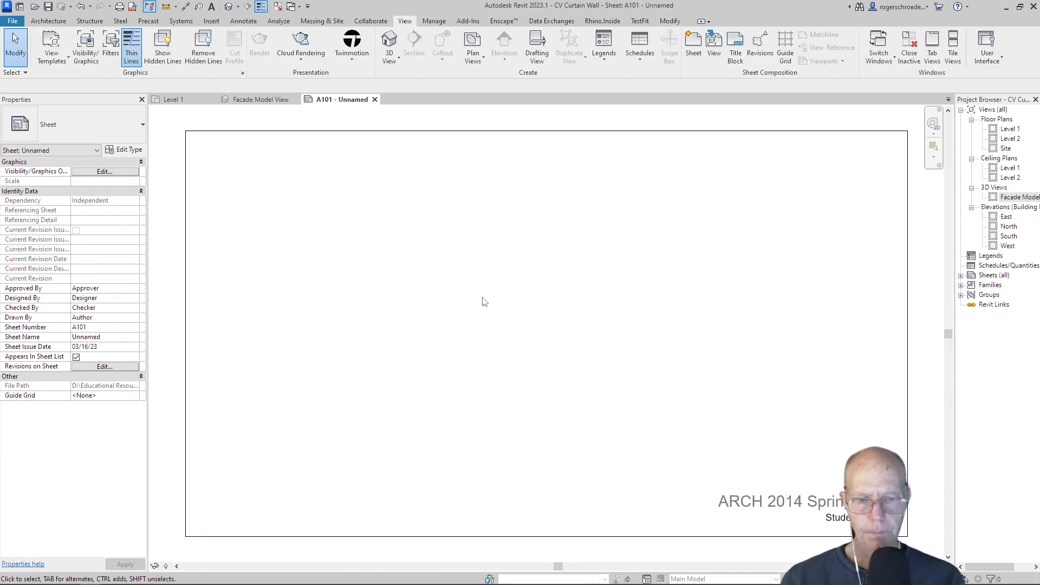
drag(1019, 197, 634, 293)
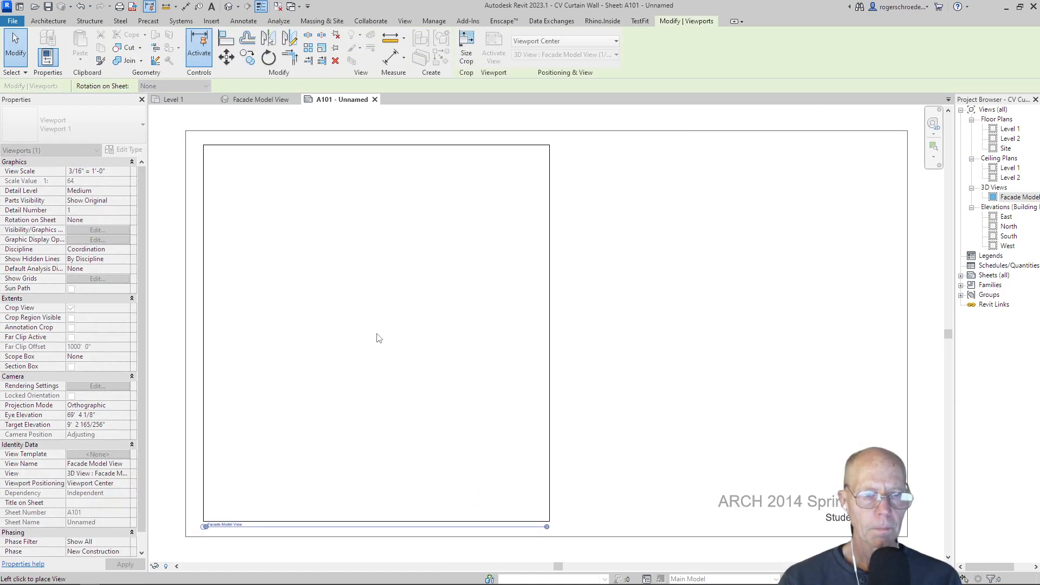
click(377, 338)
click(610, 361)
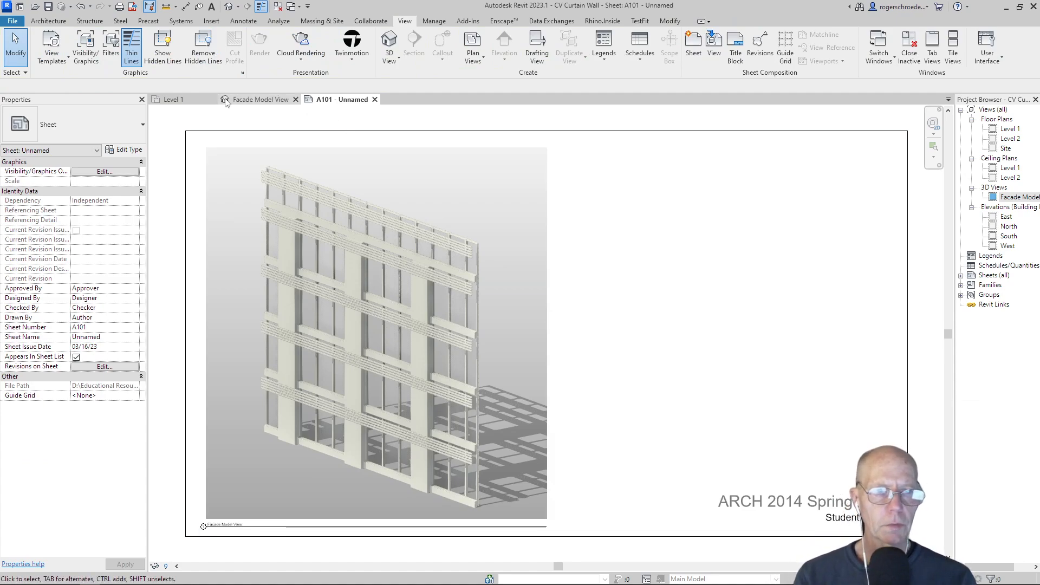
Step: Create a building section in the Level 1 plan, cutting across the curtain wall between its first and second columns and looking west
click(181, 104)
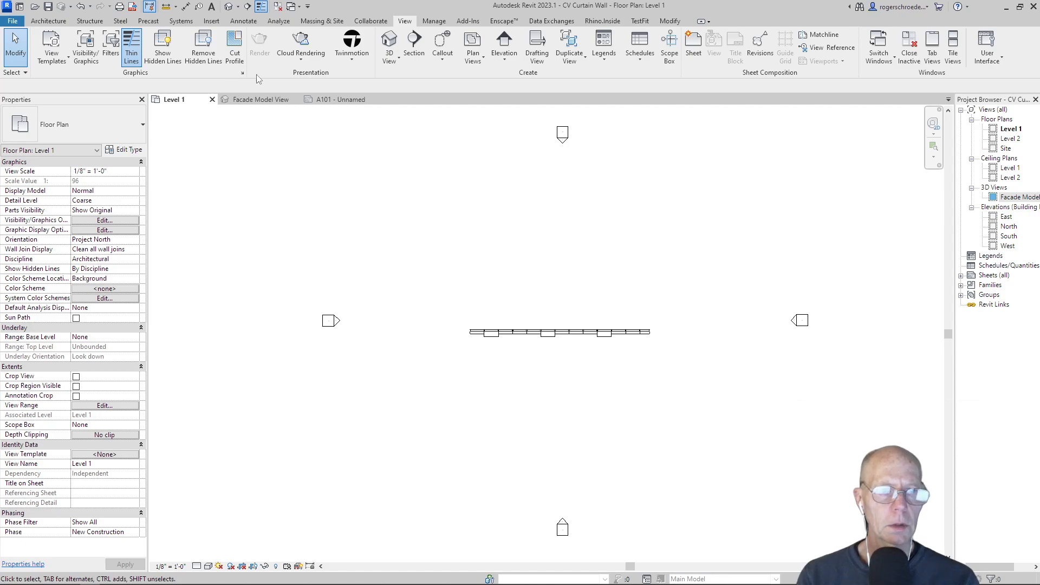
click(415, 49)
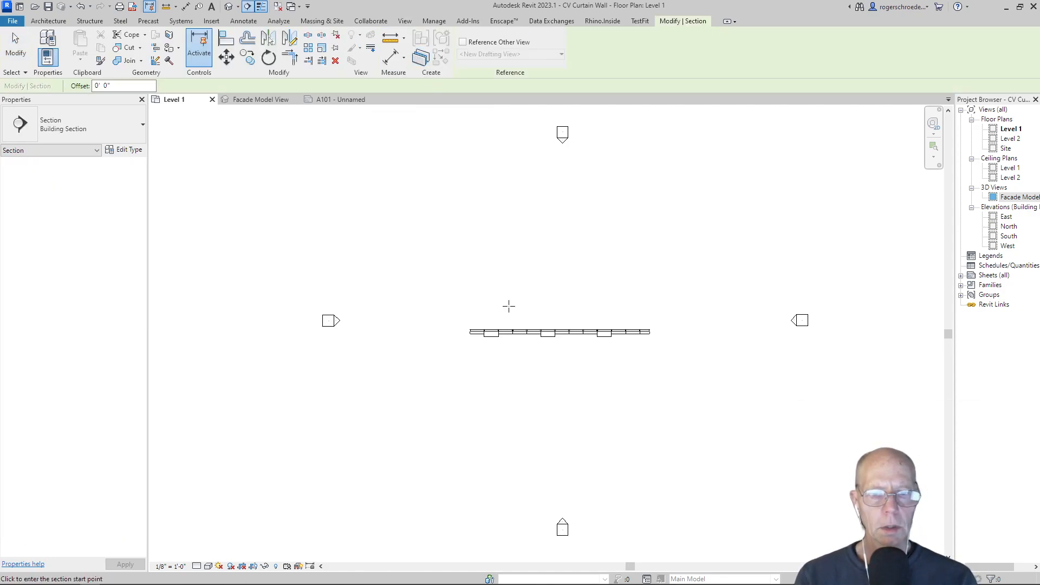
click(506, 346)
click(504, 314)
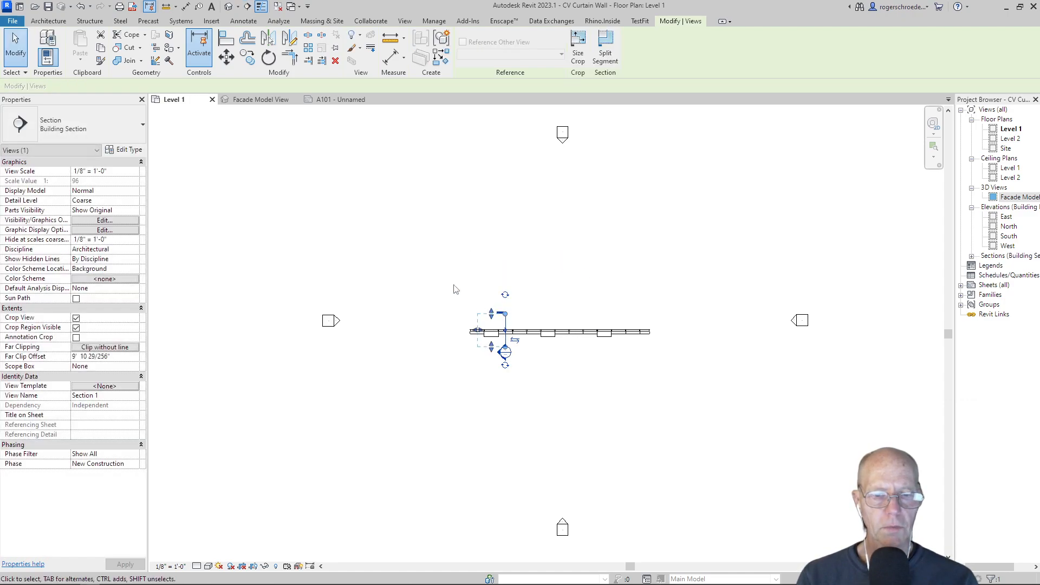
click(307, 166)
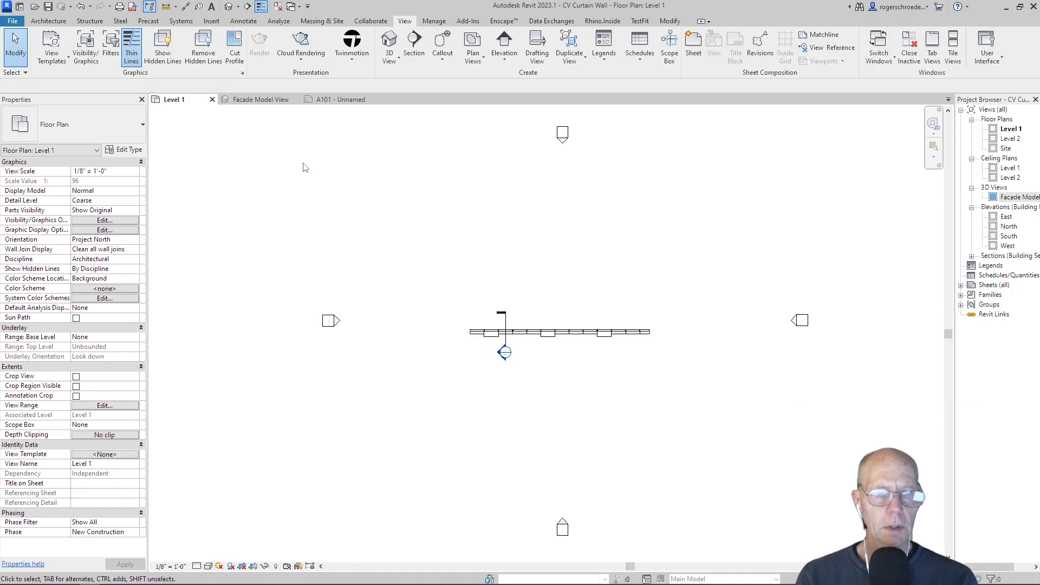
Step: Place the Section 1 view on sheet A101, just right of the facade view
click(358, 100)
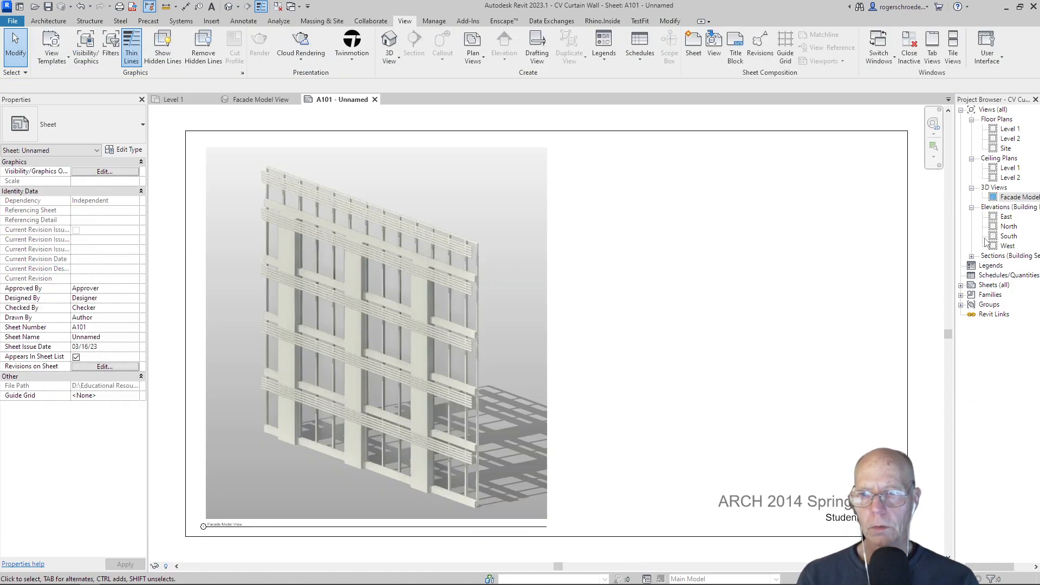
click(972, 257)
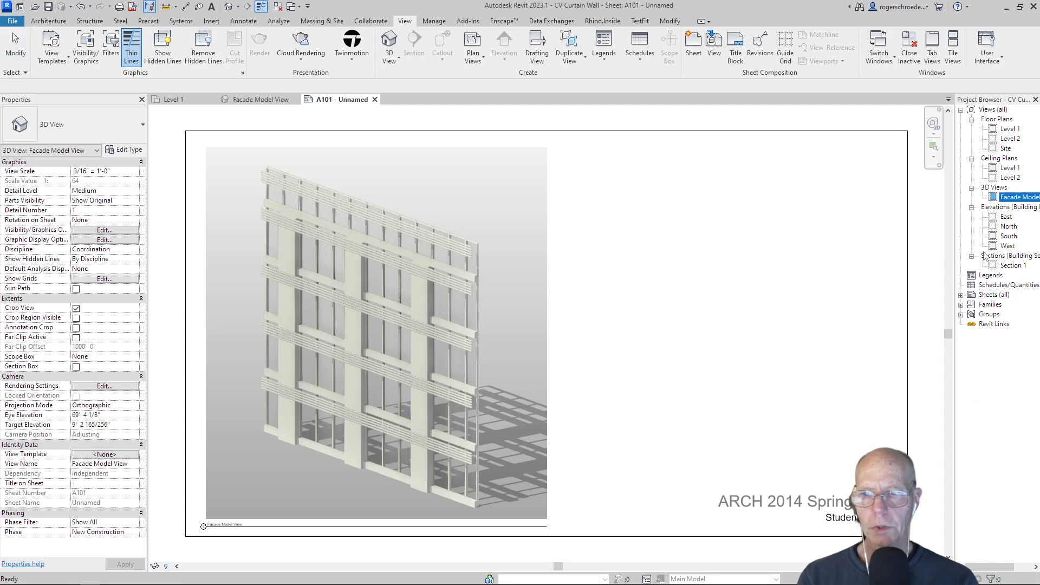
click(1010, 265)
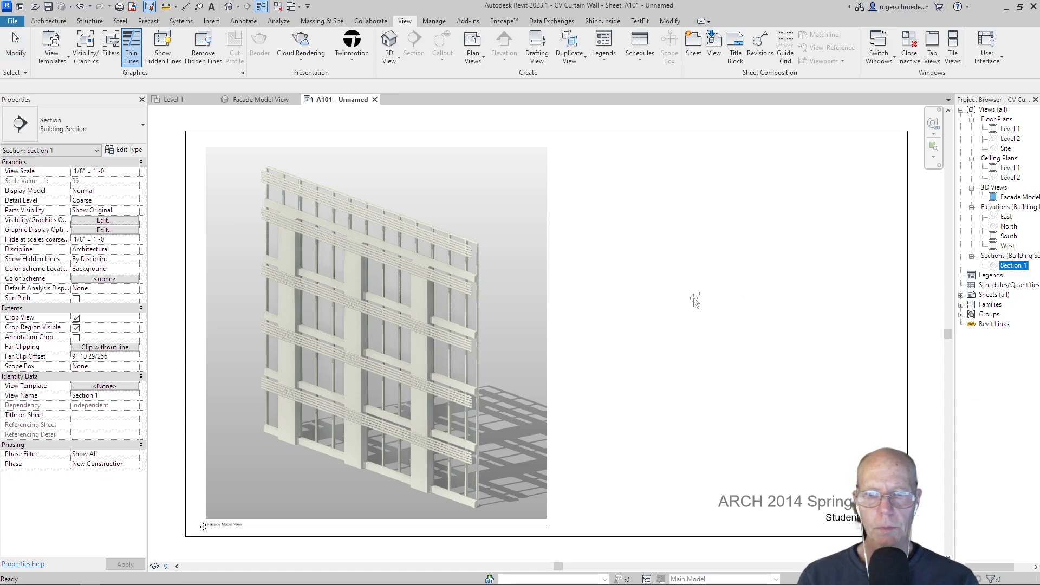
drag(693, 298, 660, 303)
click(624, 308)
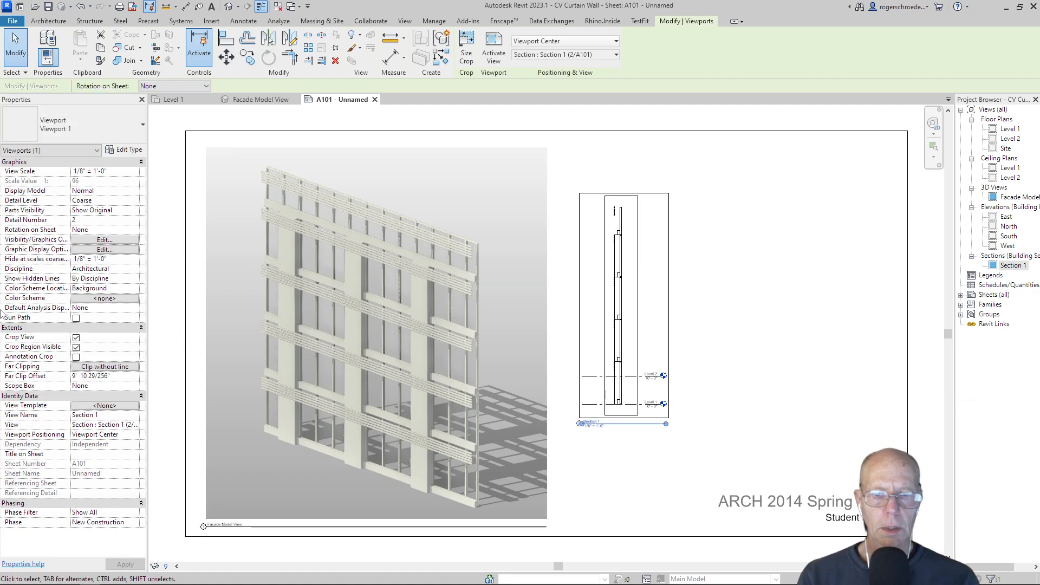
Step: Set the section viewport's scale to 3/16" = 1'-0" and move it down so it fits inside the sheet border beside the facade
click(137, 174)
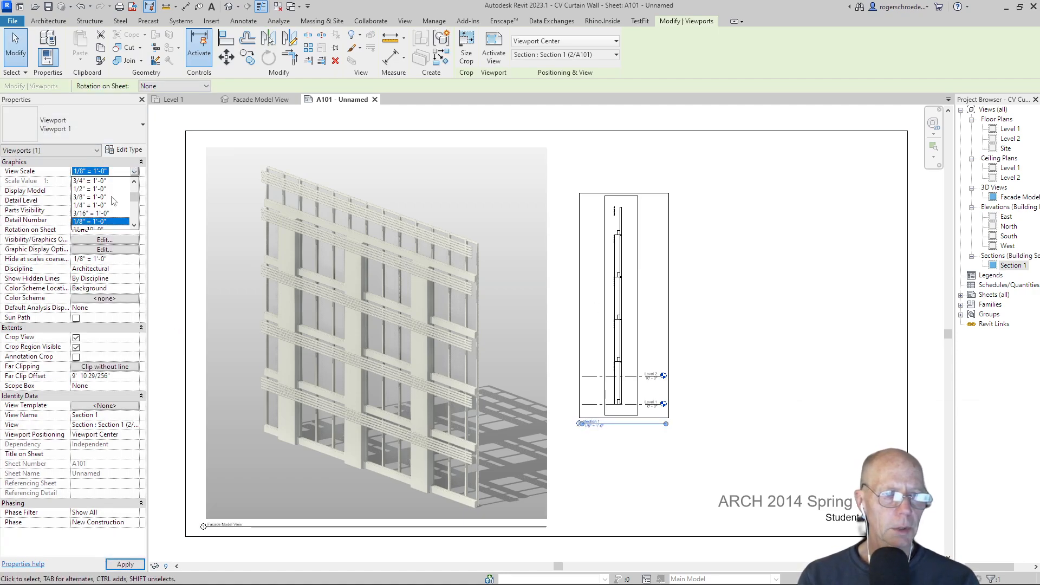
click(104, 216)
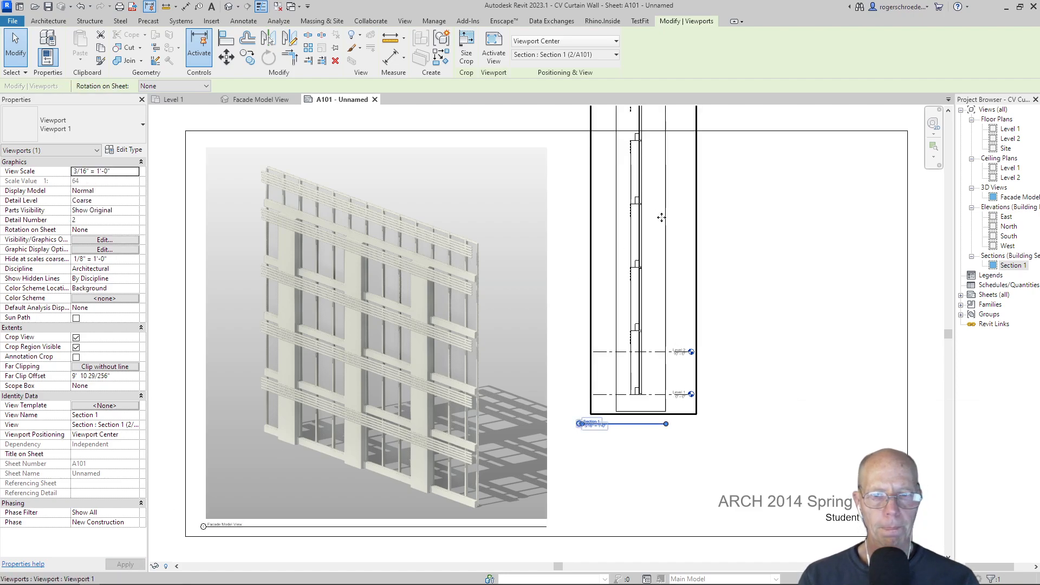
drag(662, 217, 653, 324)
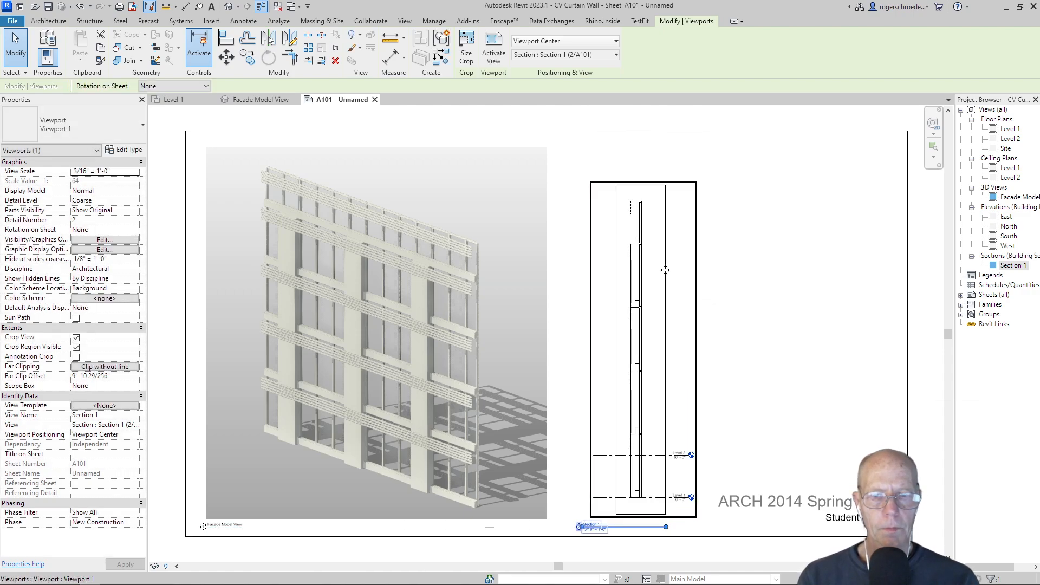
drag(663, 265, 665, 250)
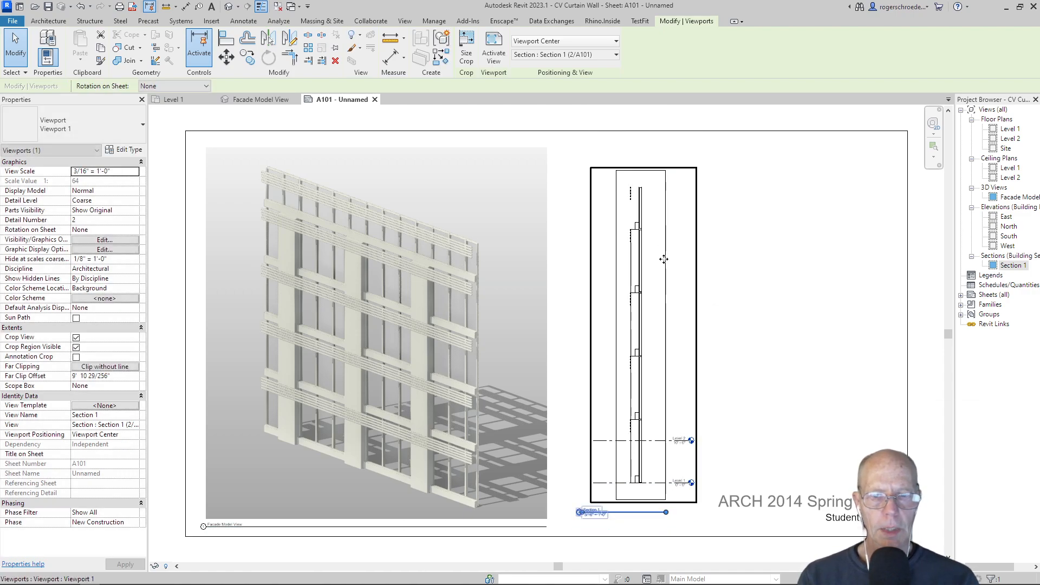
click(585, 264)
click(612, 275)
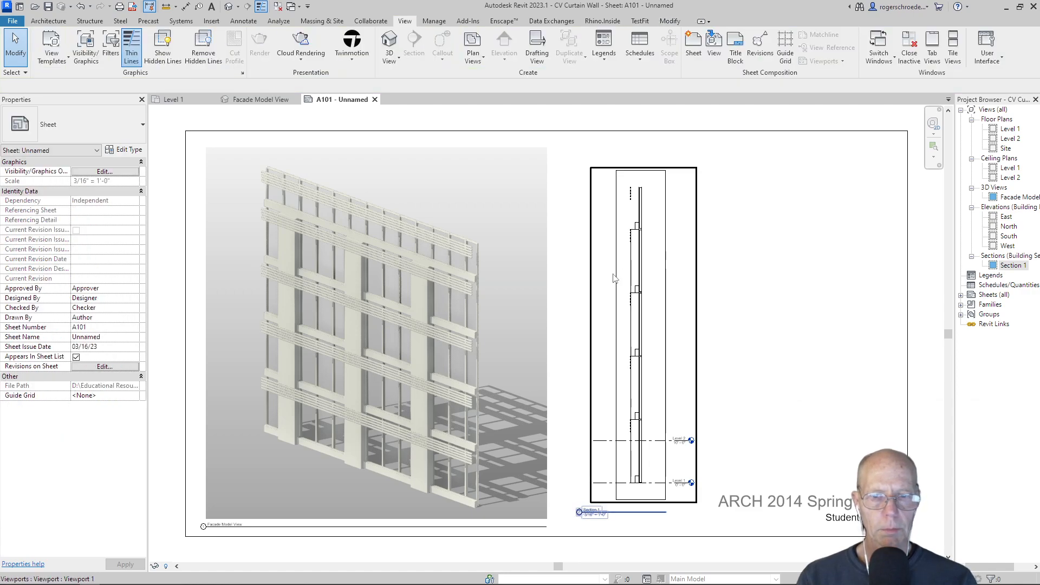
Step: Activate the section view on the sheet, hide its crop region and set its visual style to Realistic
double_click(614, 278)
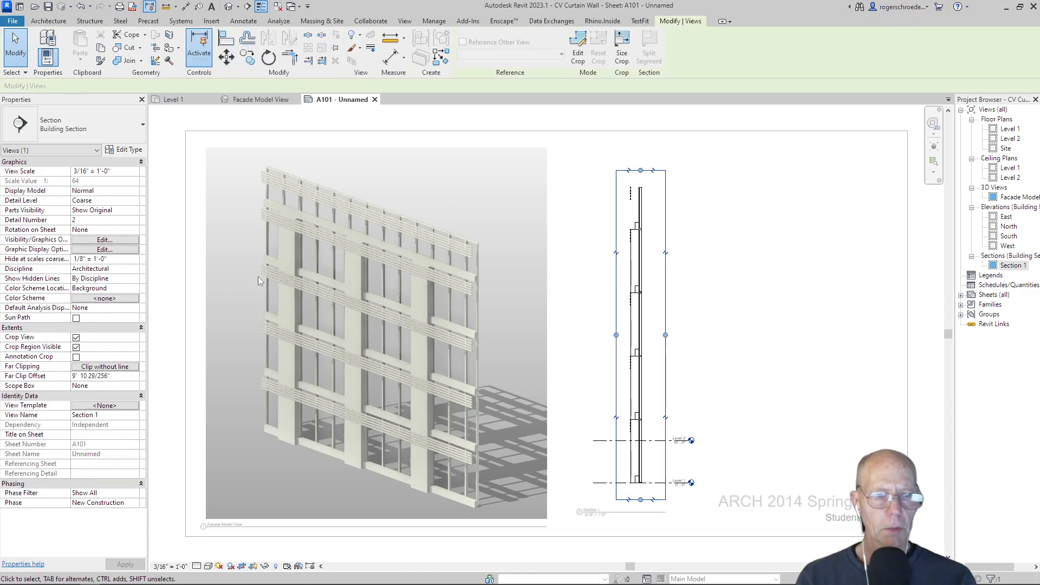
click(76, 348)
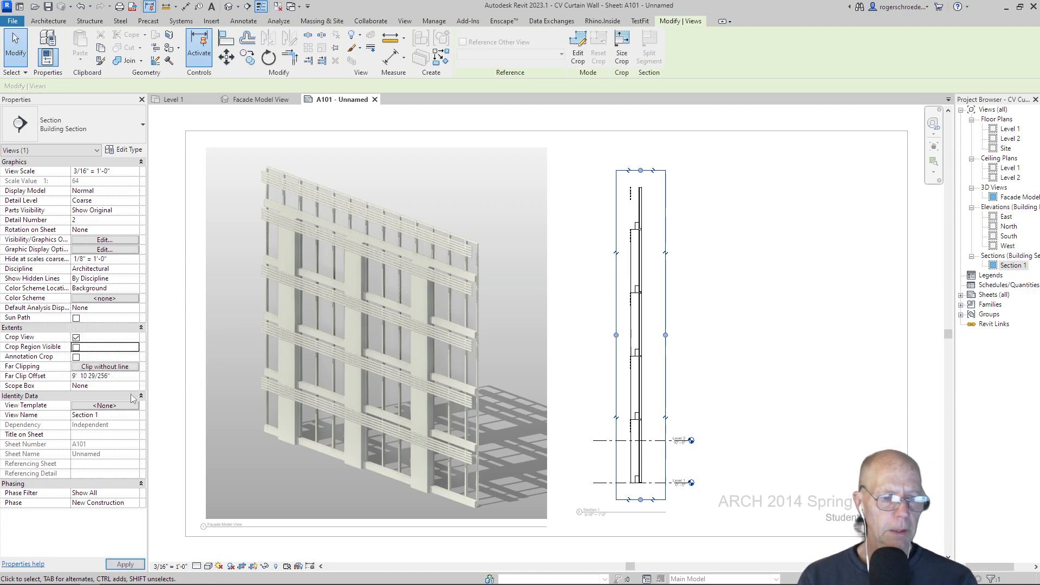
click(208, 566)
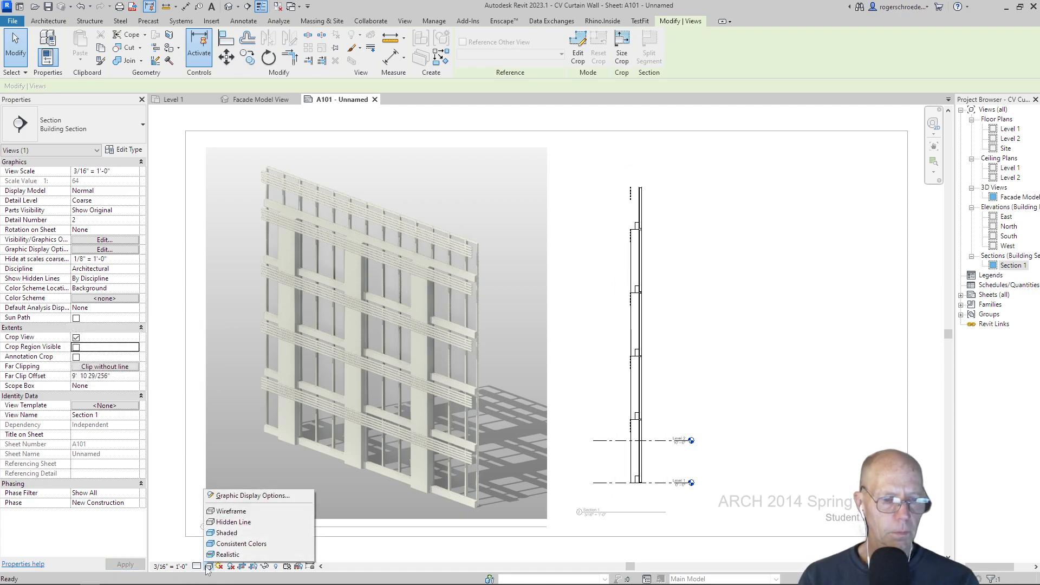
click(211, 554)
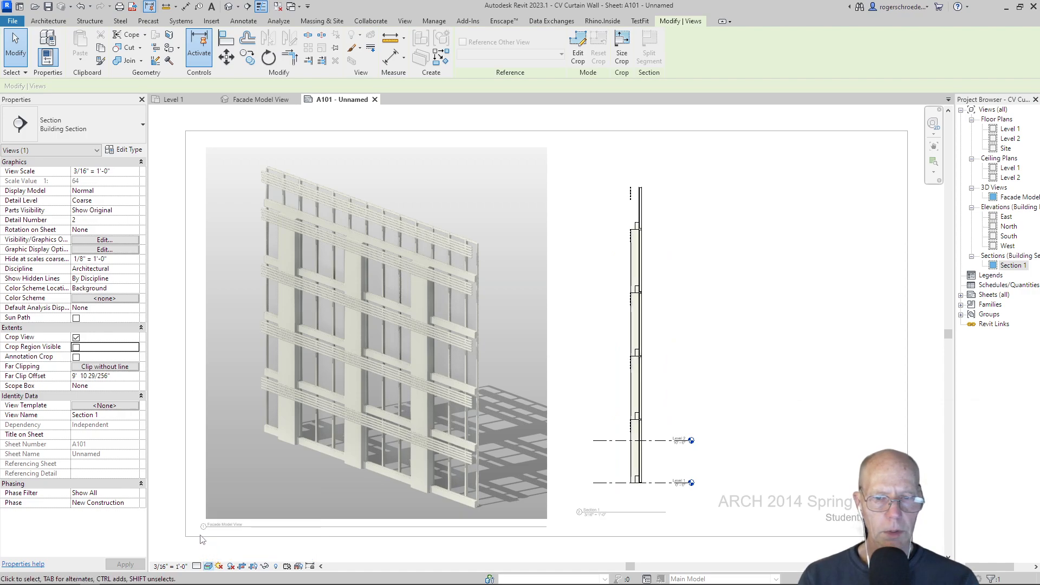
Step: Hide the levels category in the activated section view, then deactivate the view to return to the sheet
click(762, 253)
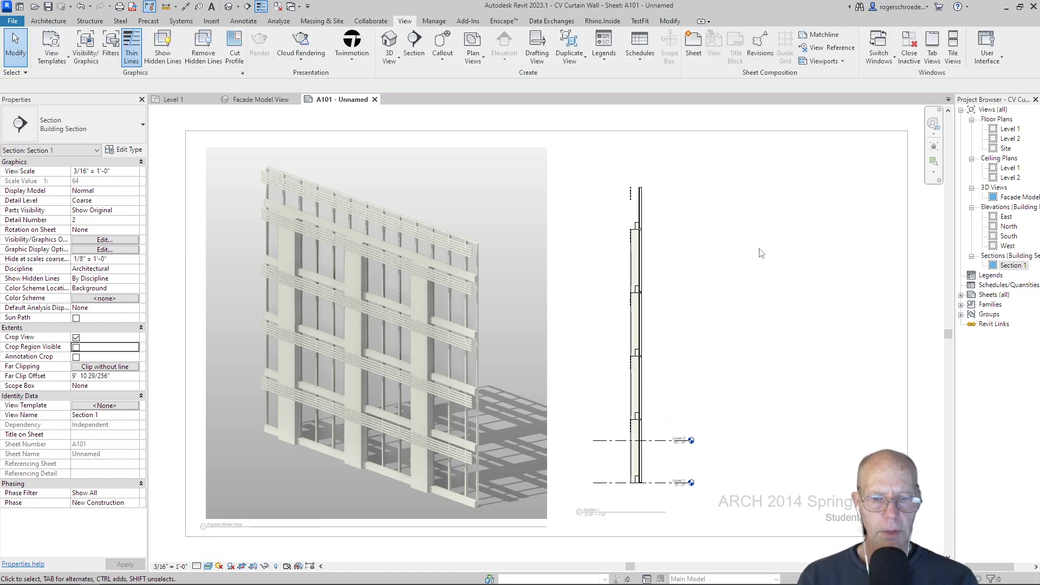
right_click(672, 445)
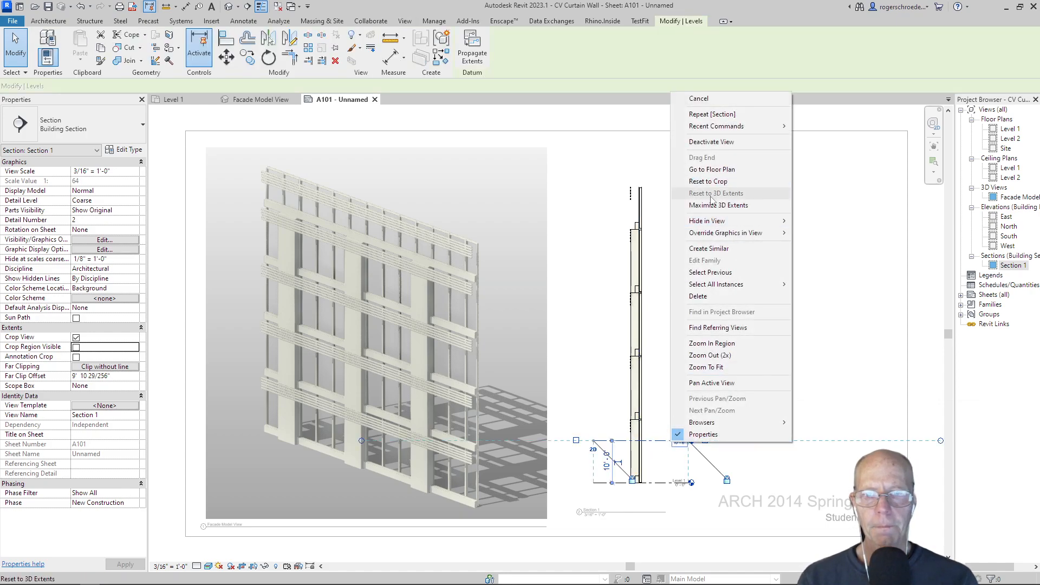
mouse_move(707, 222)
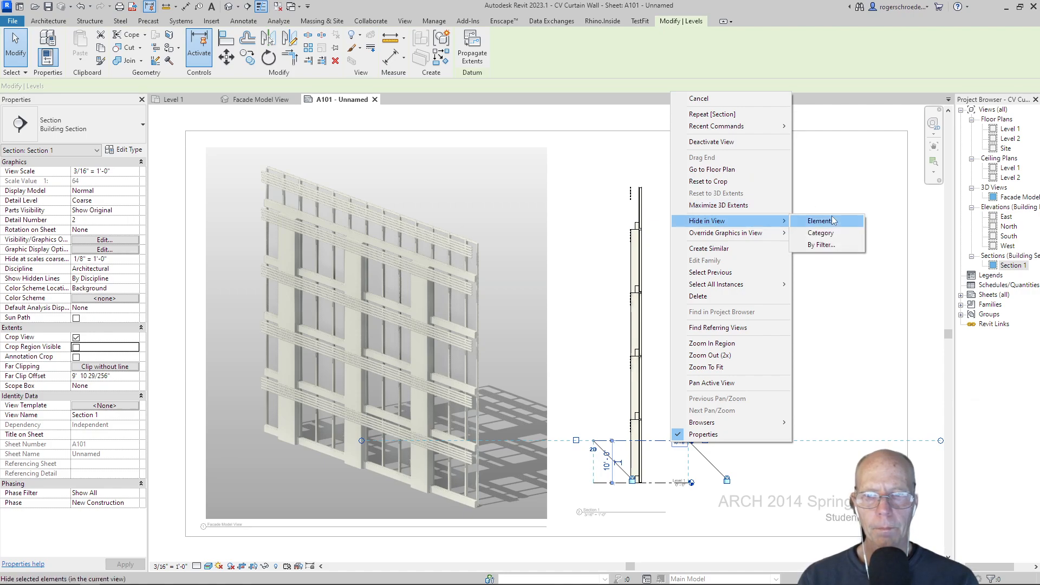
click(821, 233)
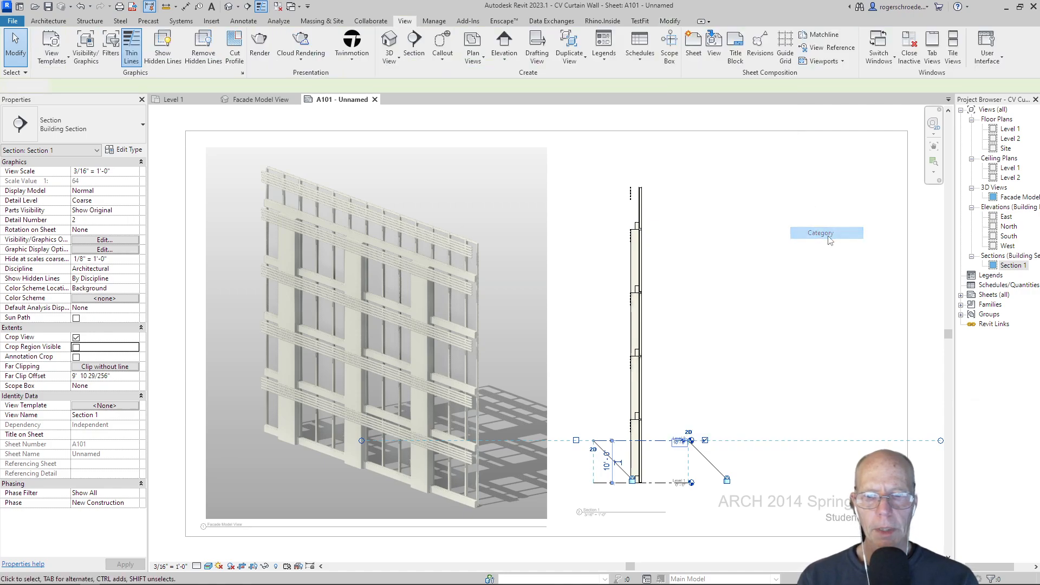
right_click(683, 281)
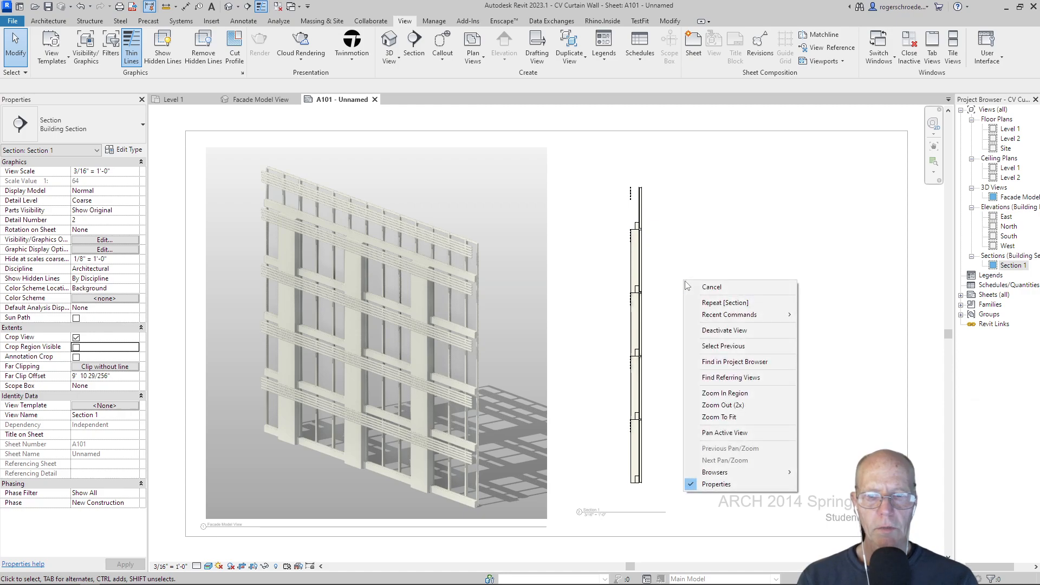
click(702, 332)
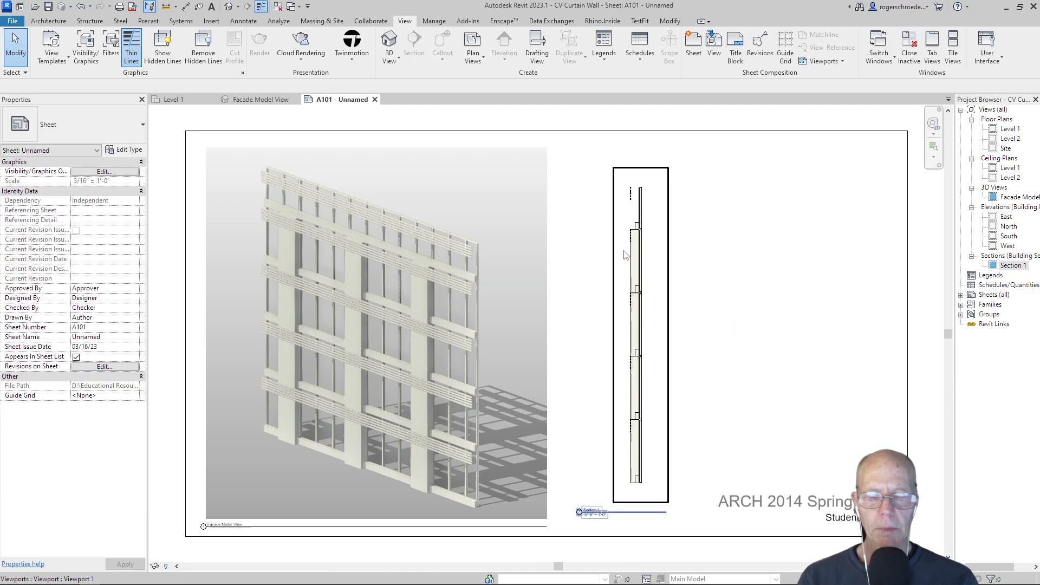
Step: Delete the section viewport from sheet A101 and place Section 1 again, closer to the facade view
click(608, 256)
drag(608, 256, 596, 256)
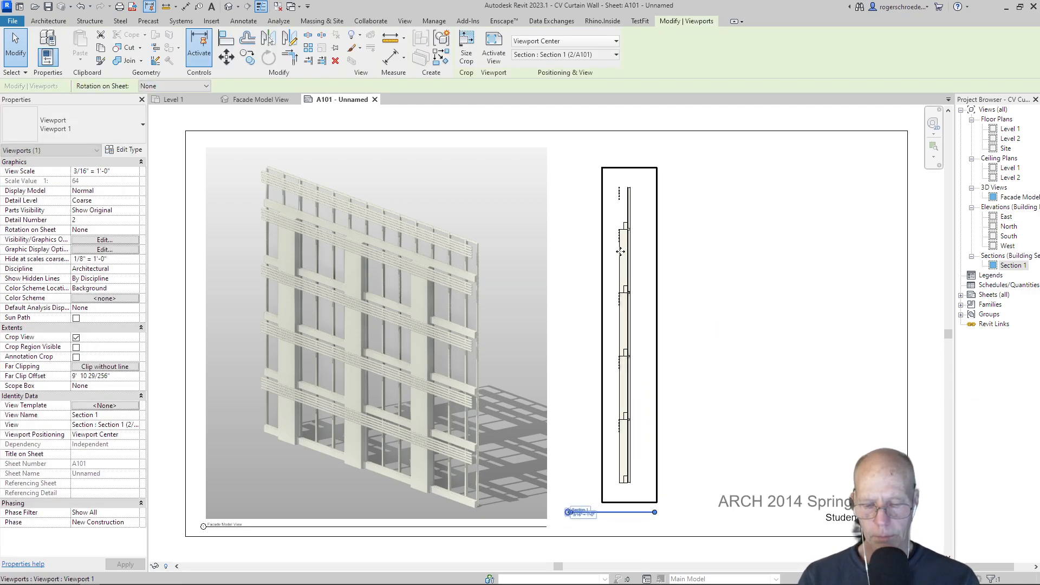
key(Delete)
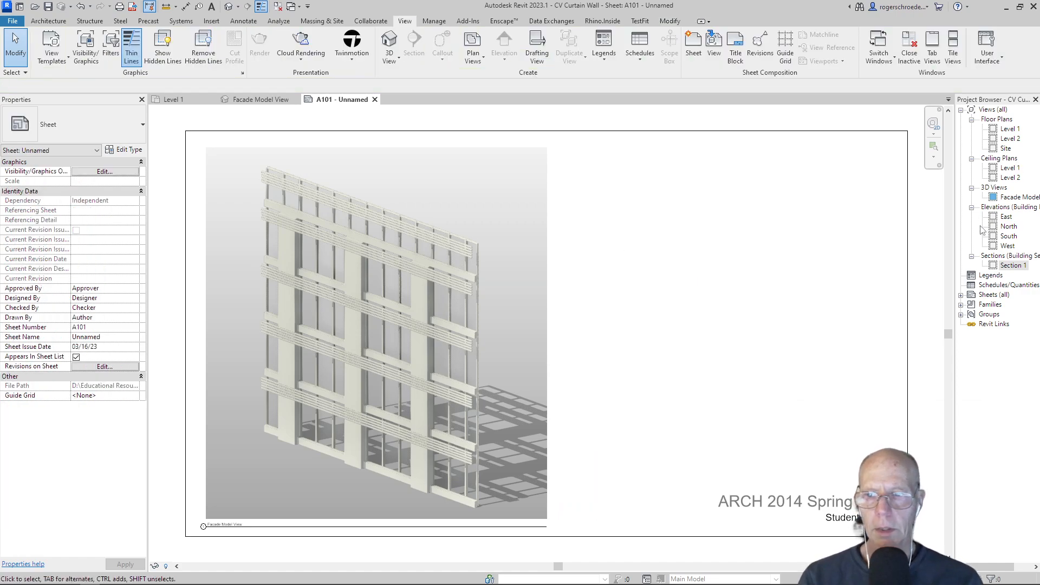
click(1002, 266)
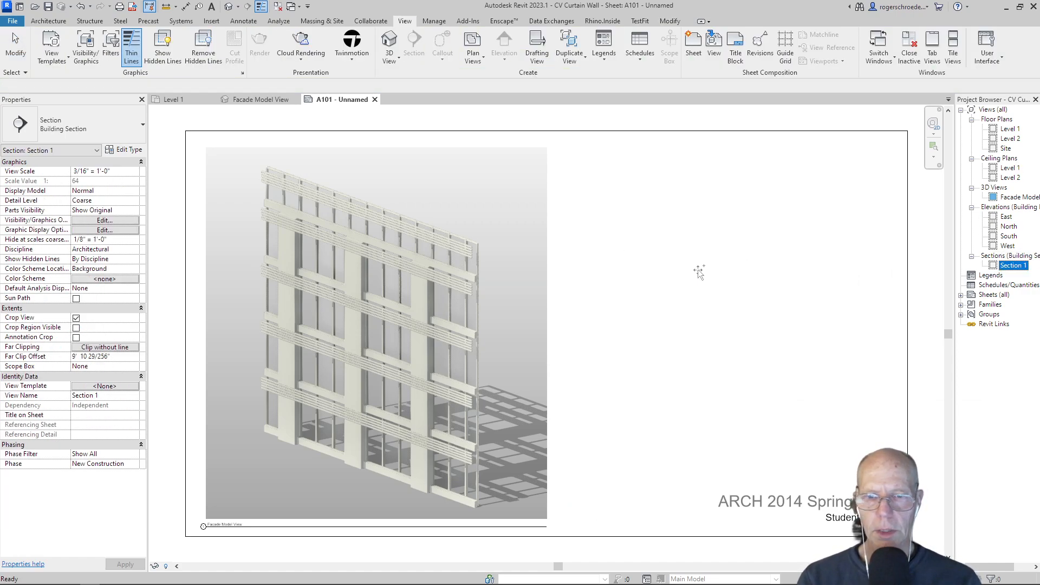
drag(698, 270, 693, 268)
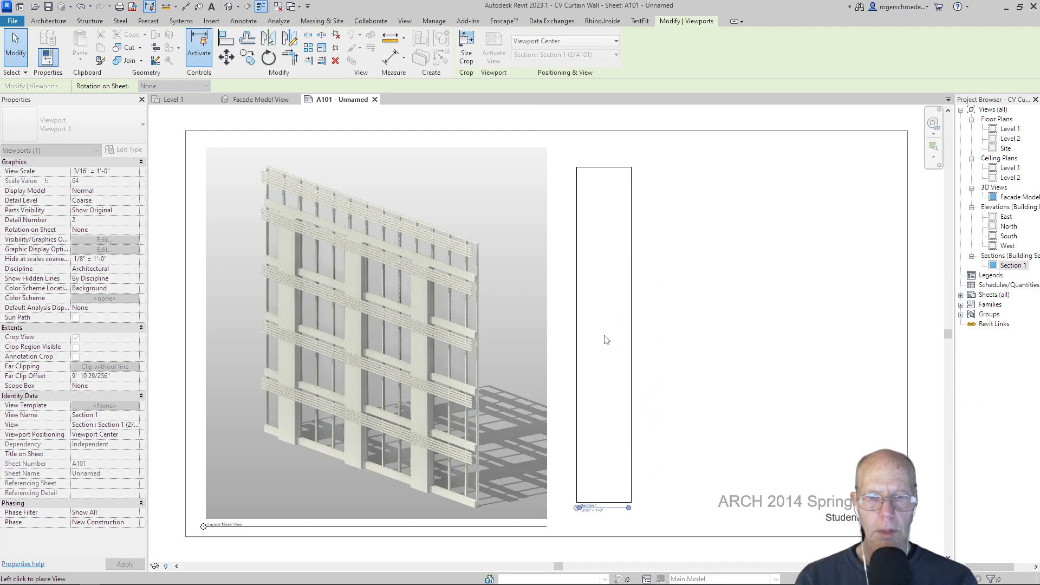
click(607, 340)
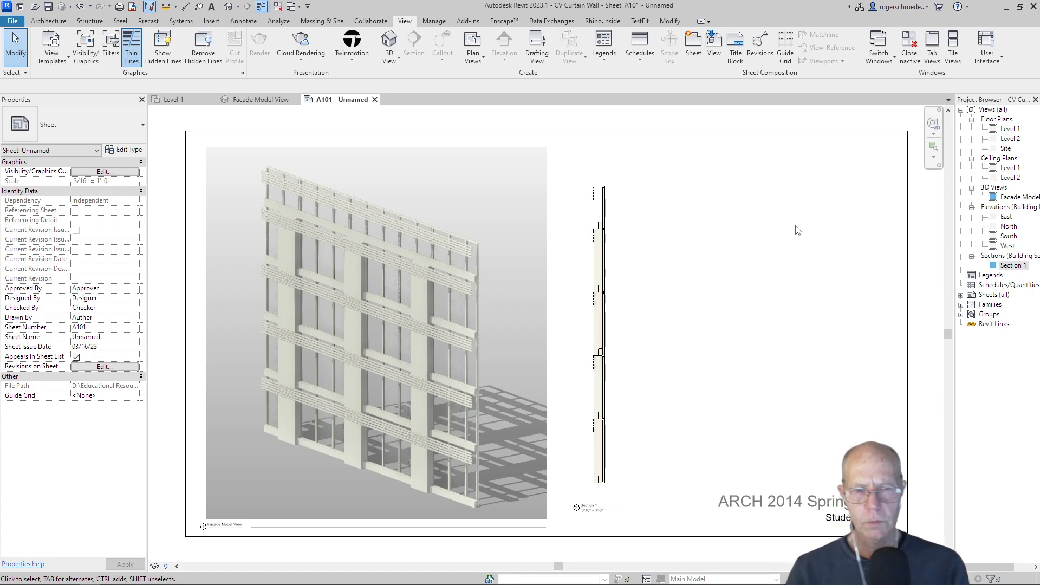
Step: Create a perspective camera view from the Level 1 plan, placed southeast of the curtain wall and aimed northwest past it
click(175, 99)
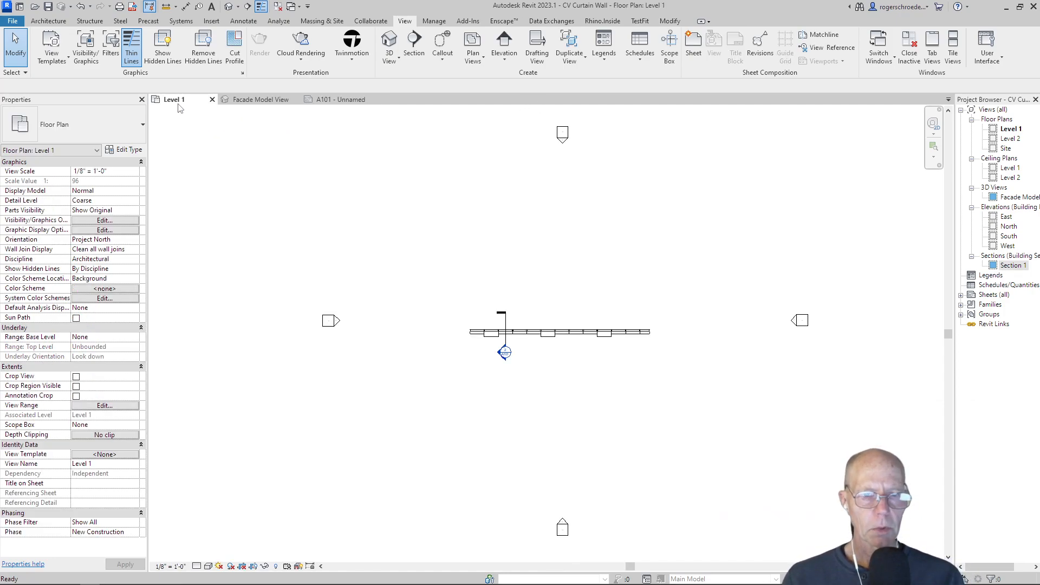
click(391, 59)
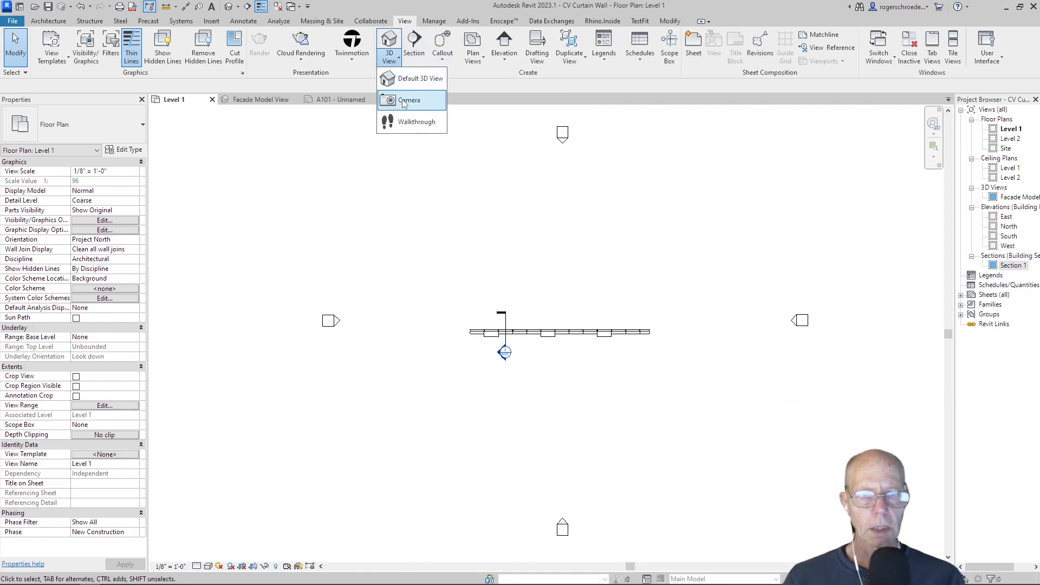
click(404, 100)
click(659, 493)
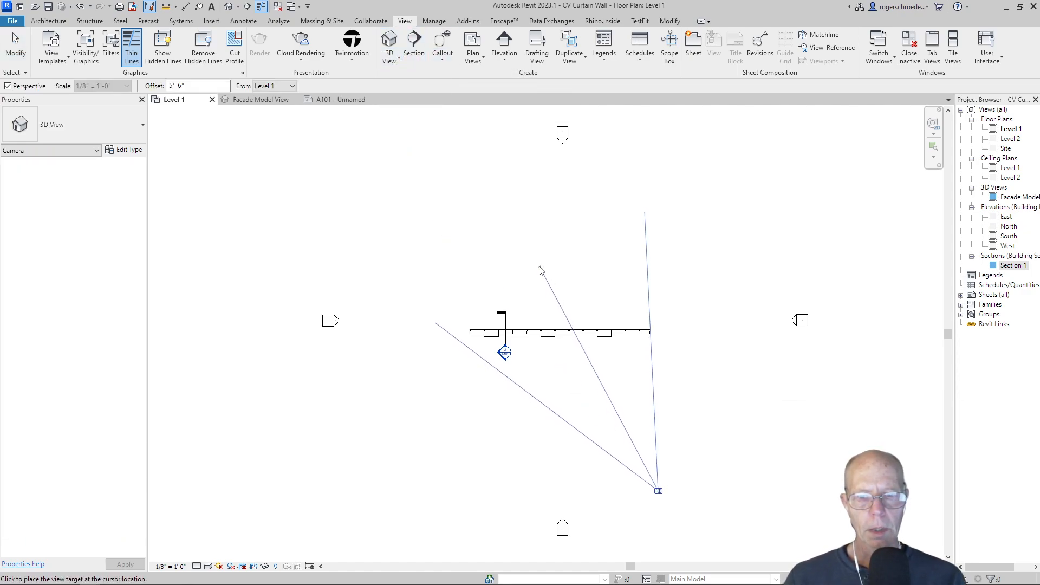
click(514, 204)
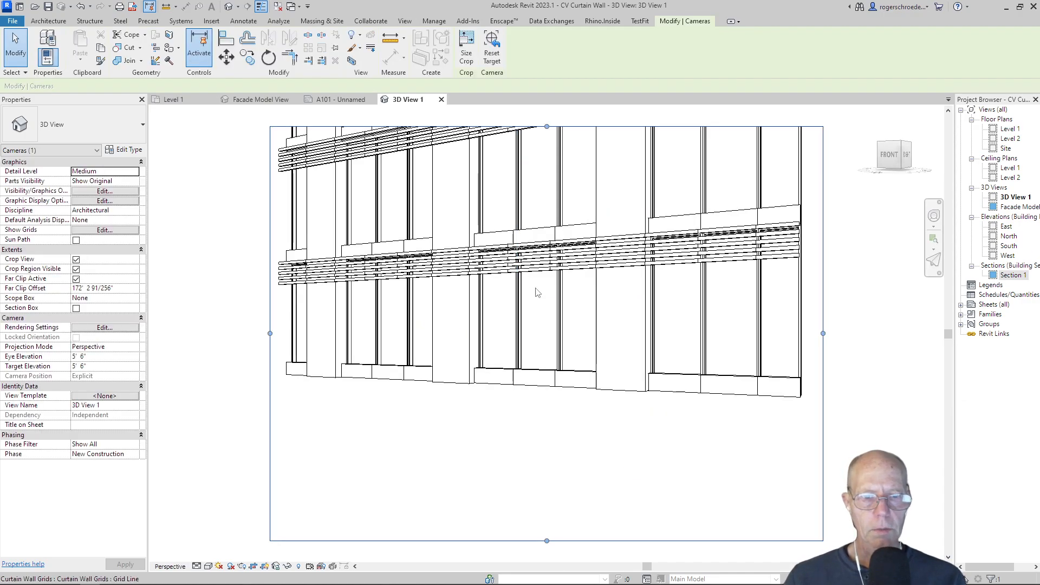
Step: Extend the camera view's crop region upward to include the full facade height with some space above the roofline
scroll(561, 390, down, 4)
middle_drag(563, 386, 555, 456)
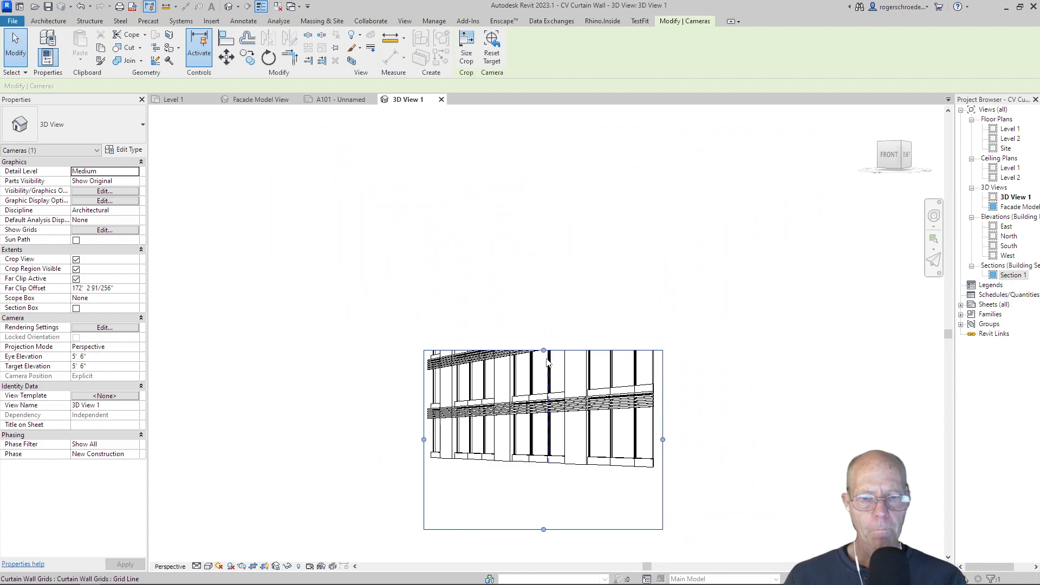
drag(544, 350, 523, 125)
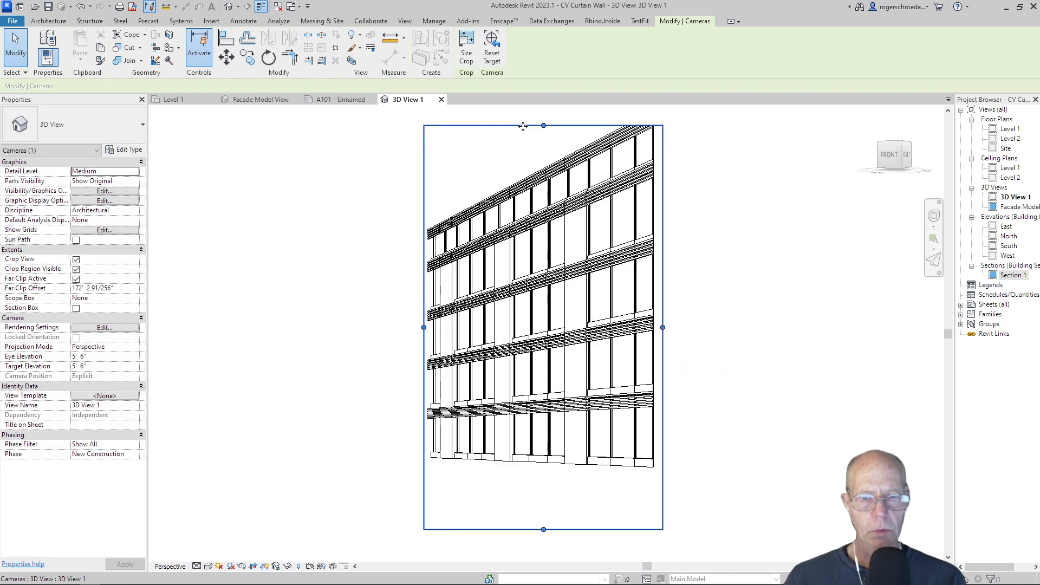
scroll(539, 308, down, 2)
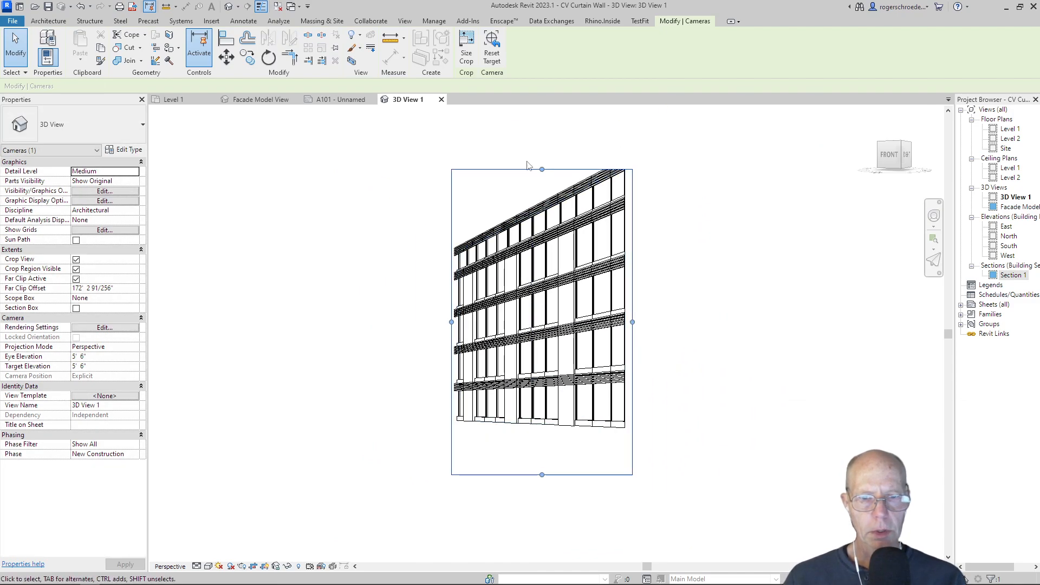
drag(543, 169, 542, 132)
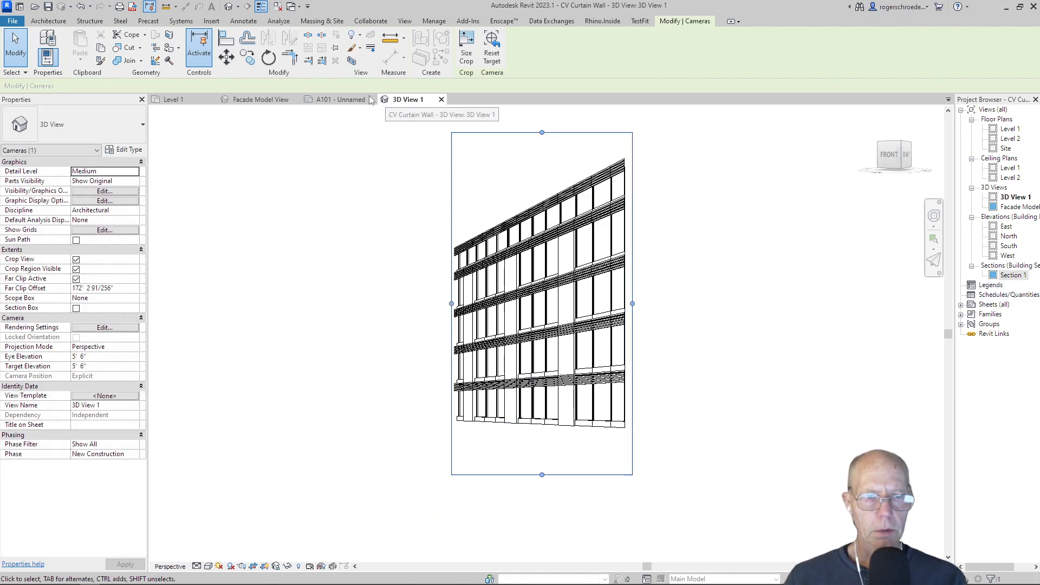
Step: Adjust the camera in the Level 1 plan, moving its eye point slightly northeast and its target slightly southwest
click(175, 105)
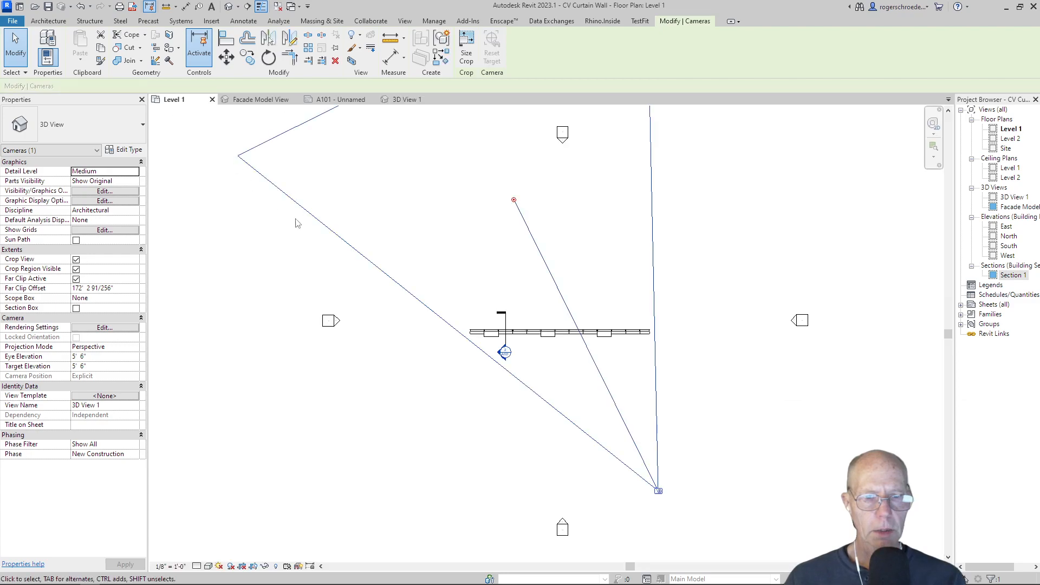
drag(658, 492, 680, 482)
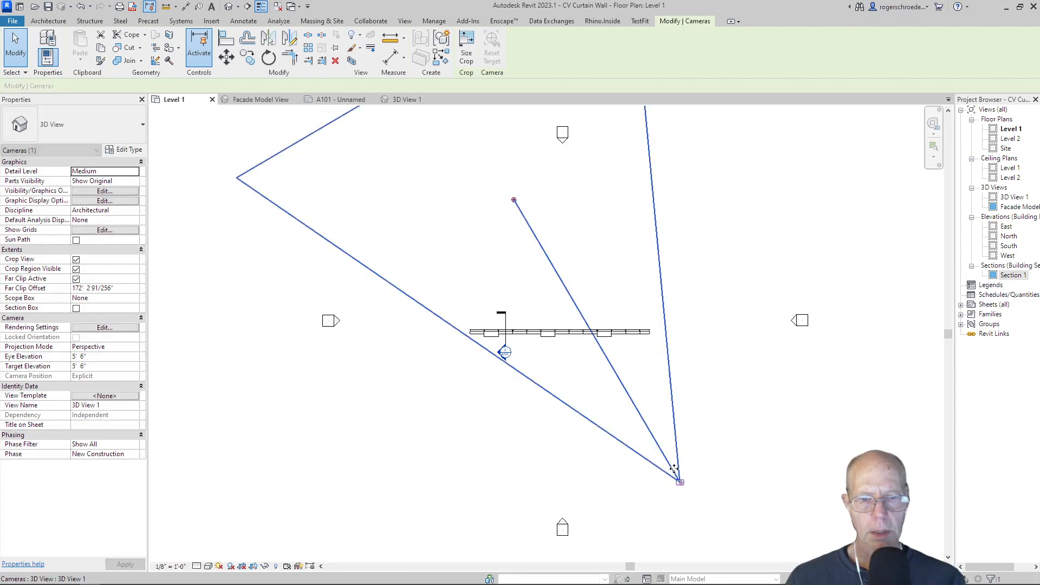
drag(515, 200, 506, 207)
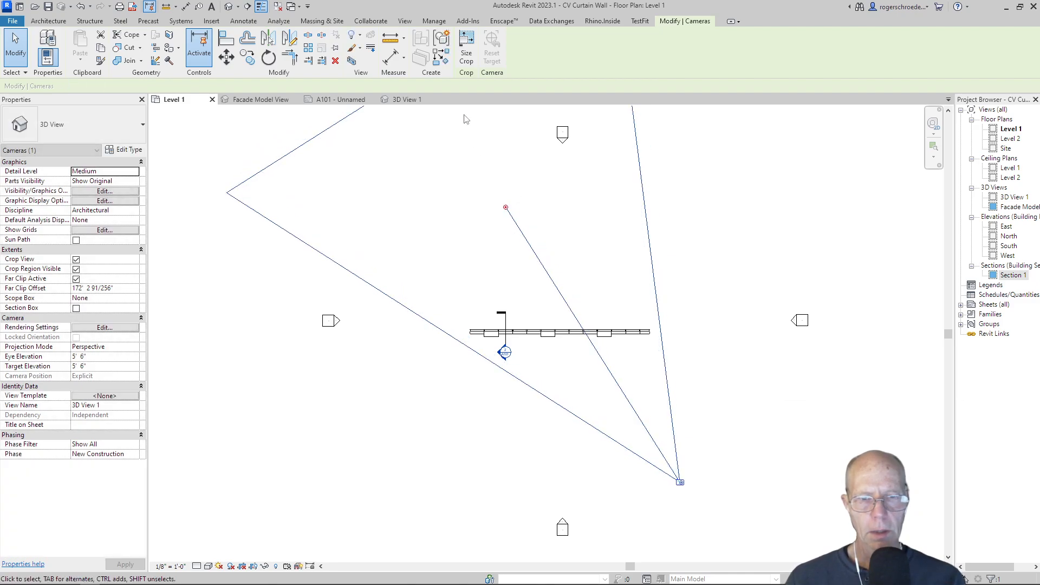
Step: Set 3D View 1's visual style to Realistic and apply a Sky background in its graphic display options
click(412, 100)
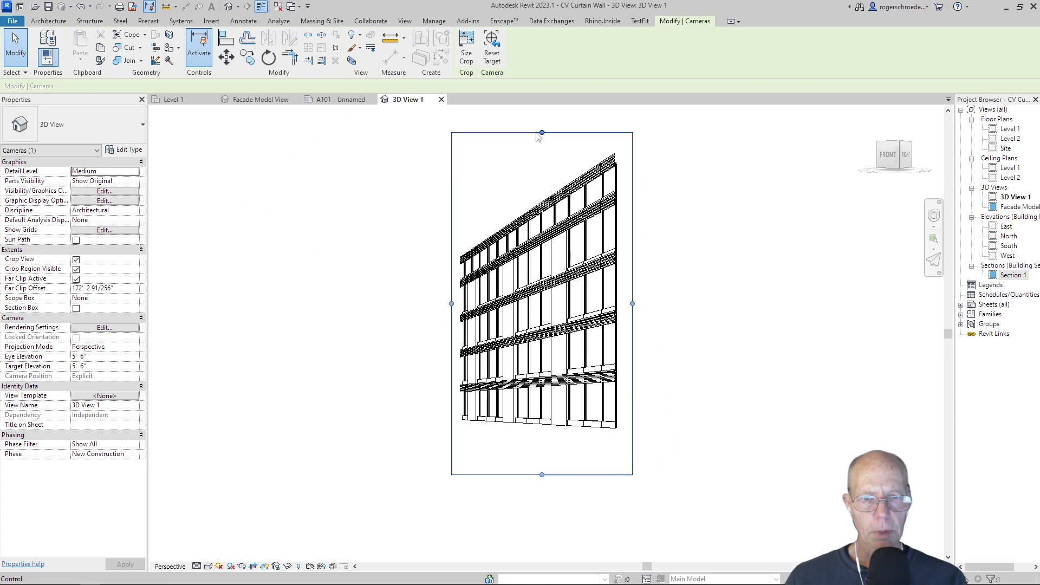
click(209, 567)
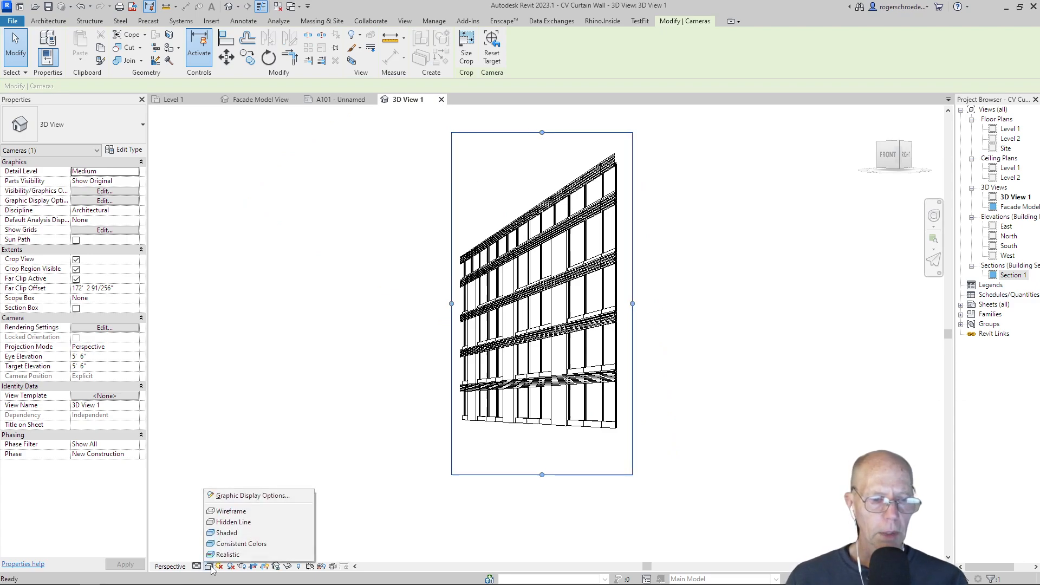
click(219, 555)
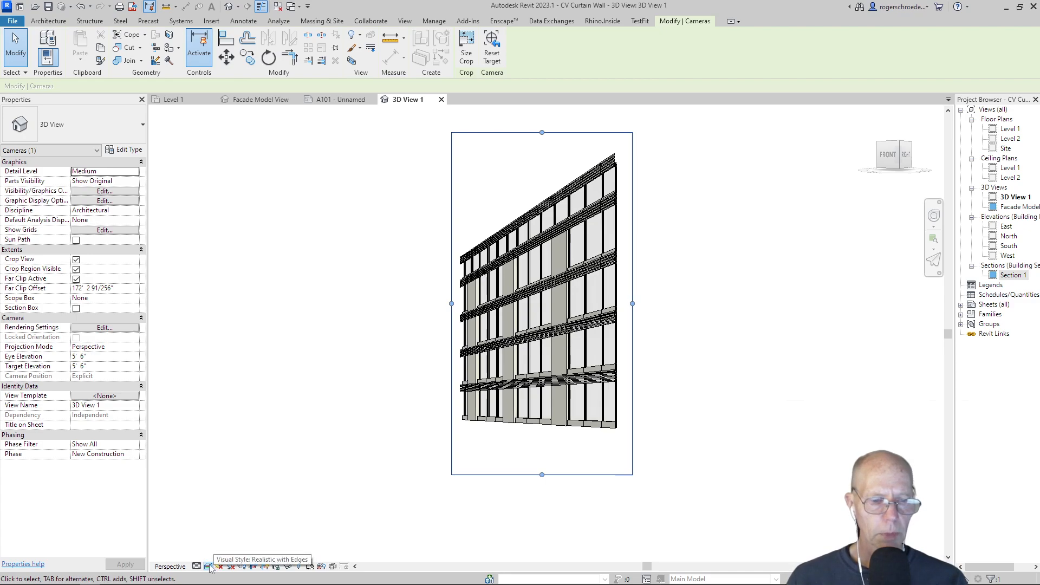
click(209, 566)
click(240, 497)
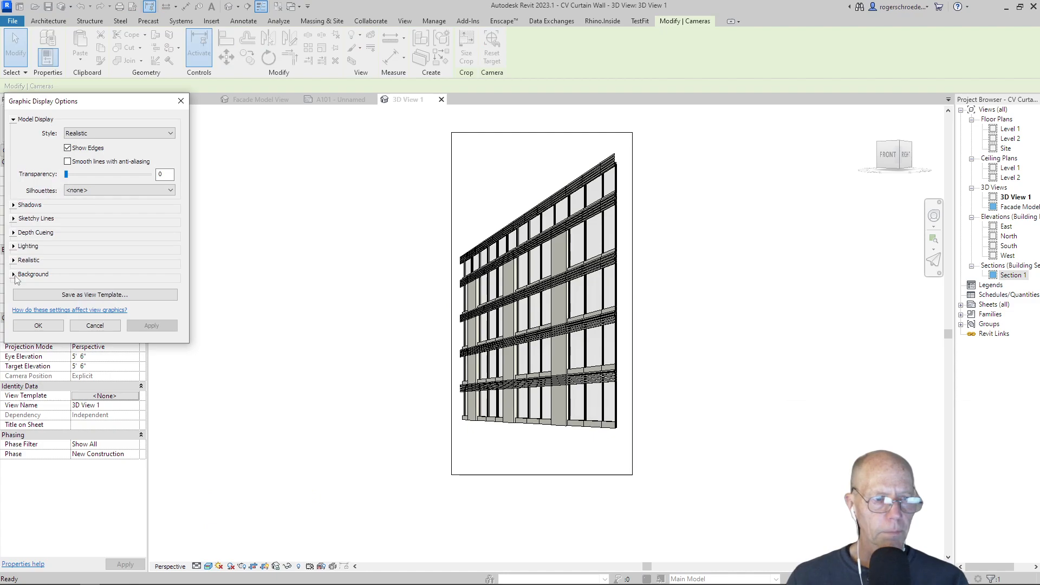
click(14, 275)
click(78, 291)
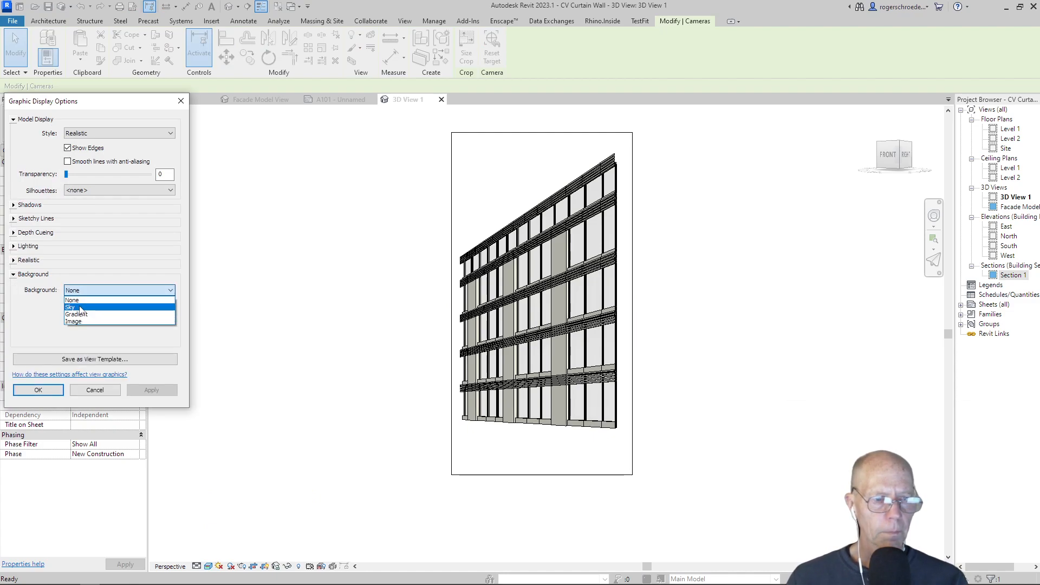
click(80, 308)
click(152, 390)
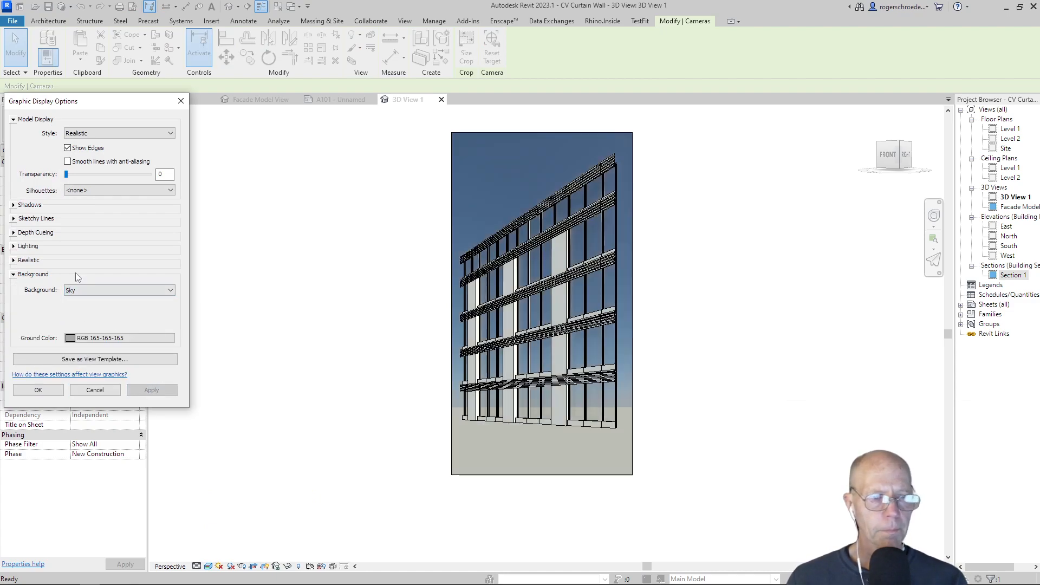
Step: Turn off edges in the perspective view and enable anti-aliased lines, cast shadows and ambient shadows
click(67, 147)
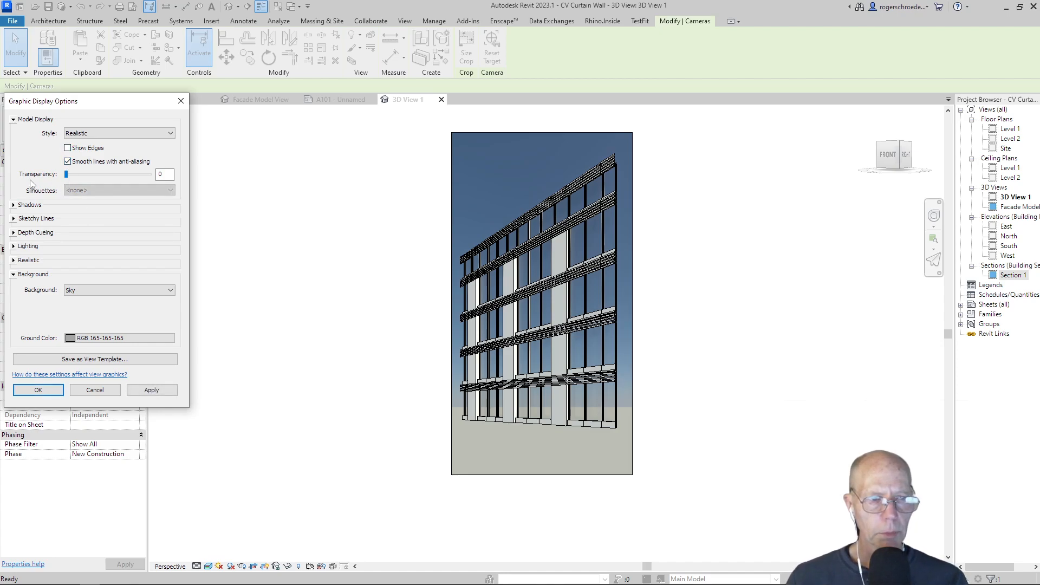
click(18, 206)
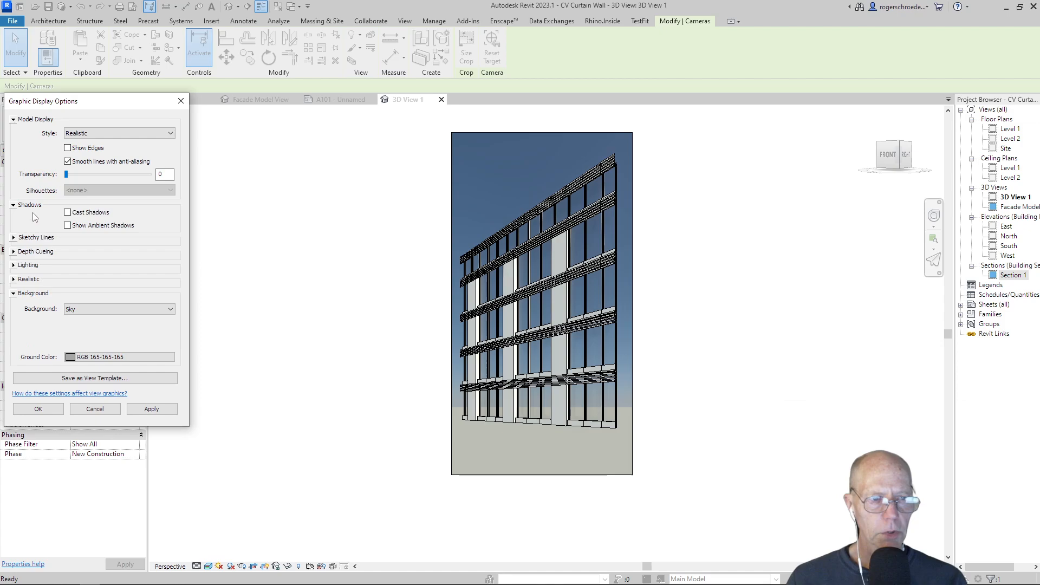
click(67, 216)
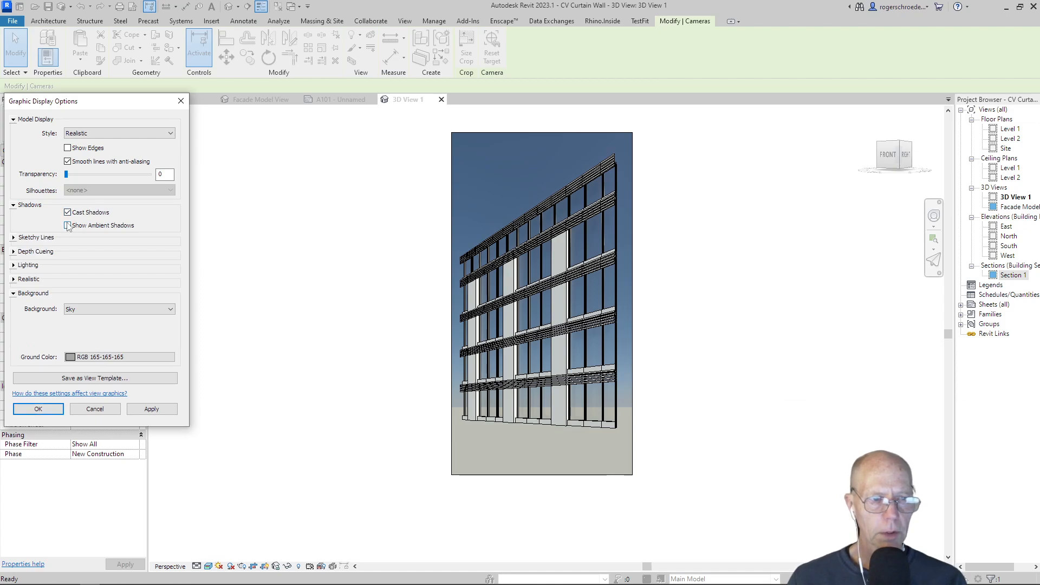
click(162, 408)
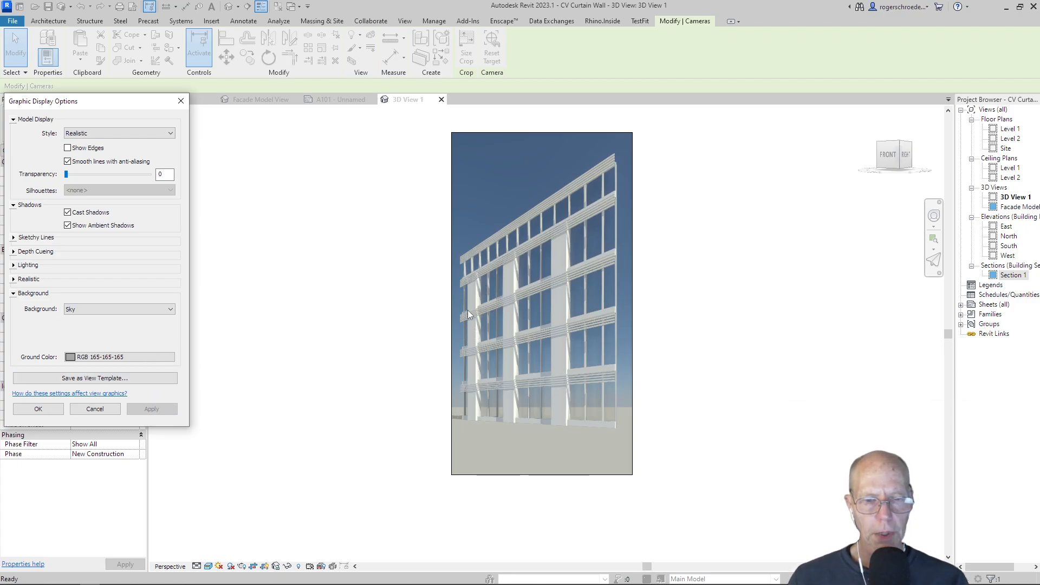
click(37, 409)
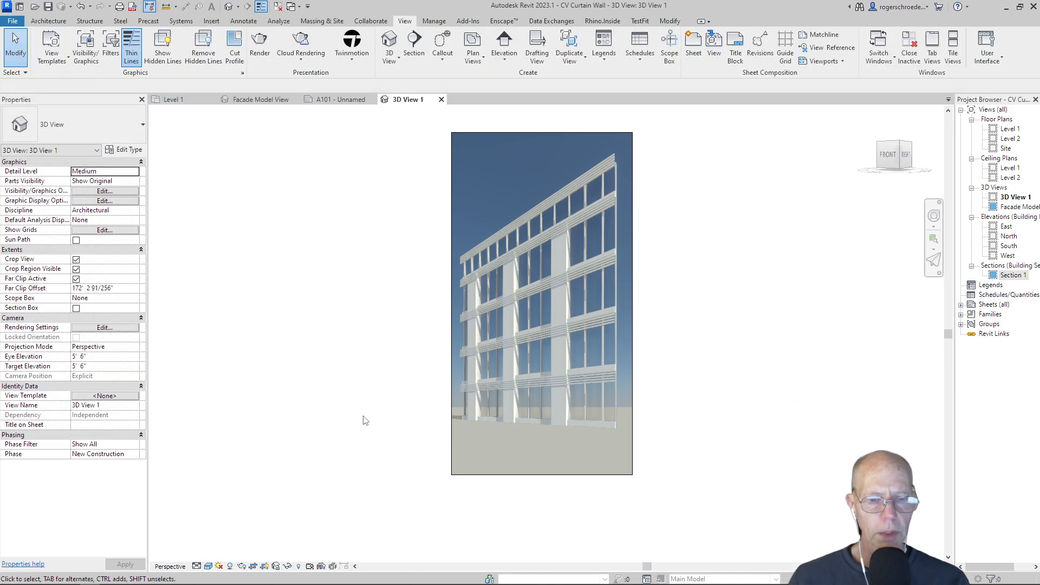
Step: Raise the lower edge of the perspective view's crop region to just below the facade's base
click(527, 476)
drag(543, 476, 531, 440)
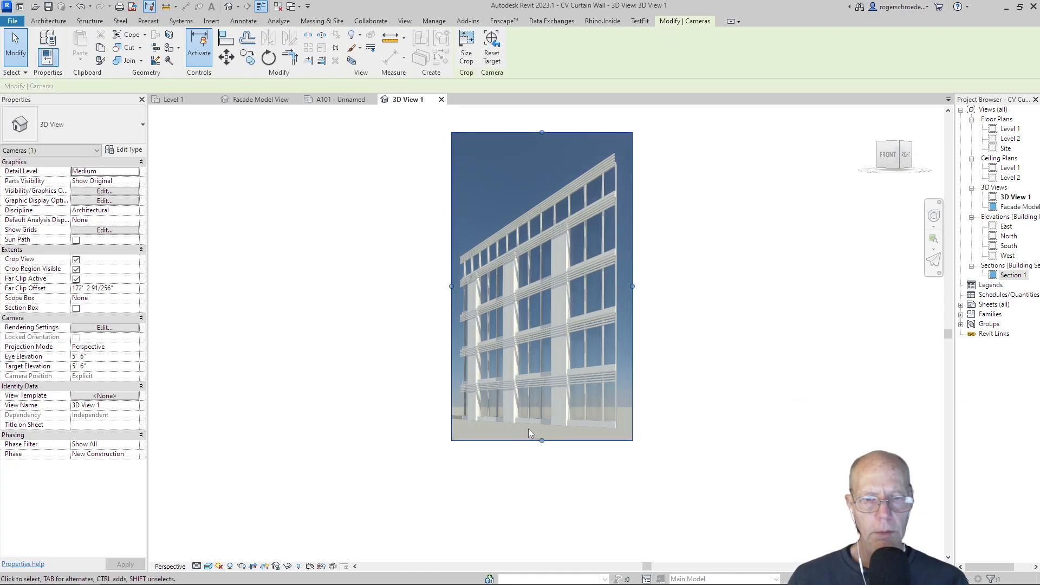
click(381, 348)
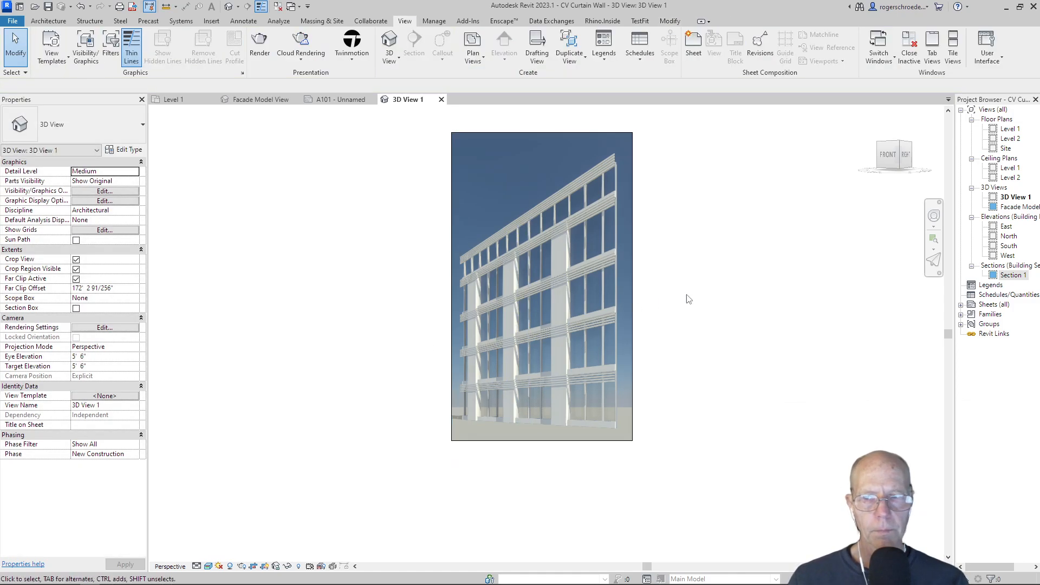
Step: Rename 3D View 1 as "Street View" and save the project
click(1003, 198)
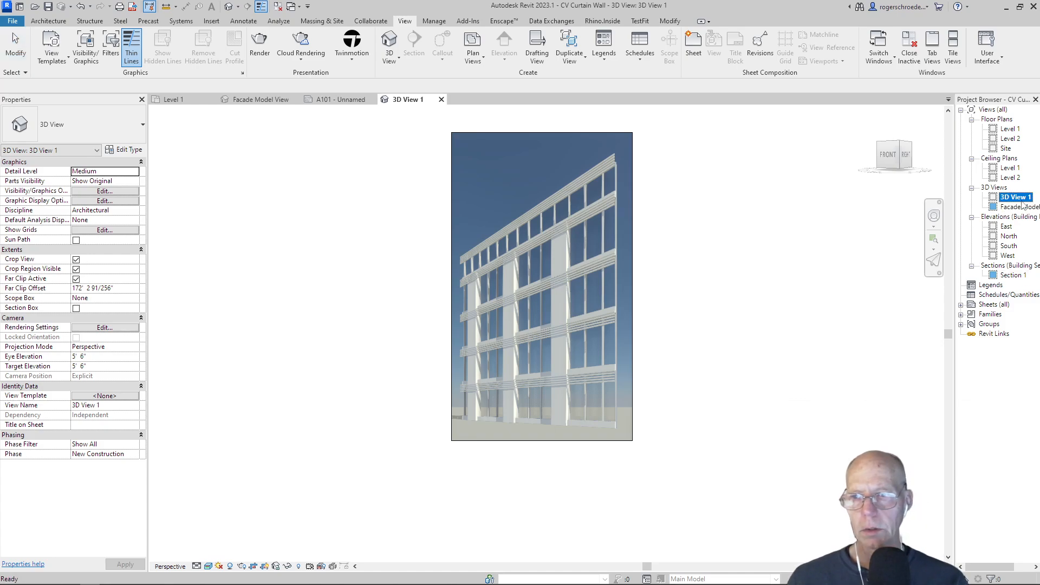
click(1014, 197)
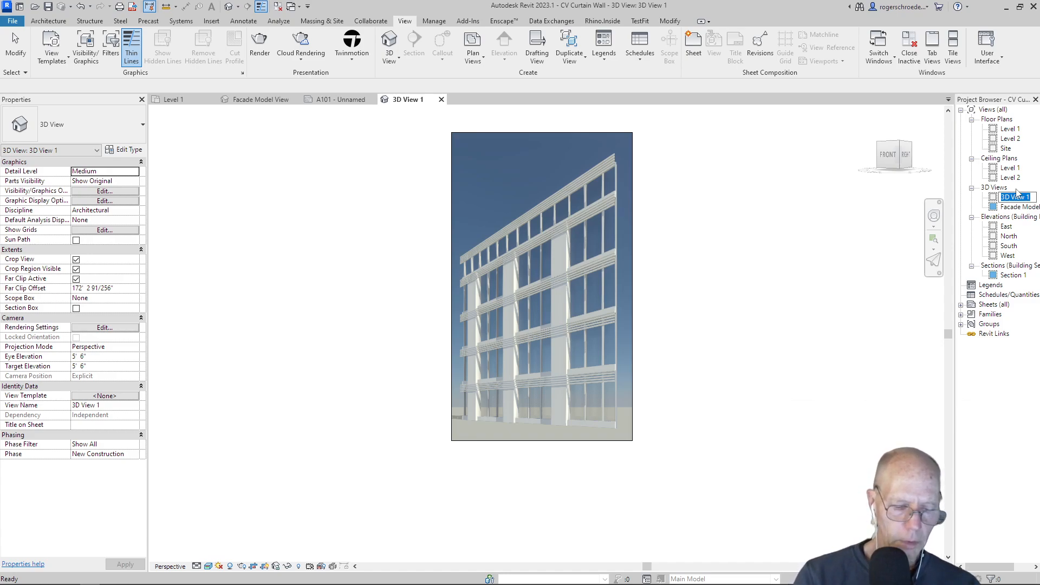
text(Street)
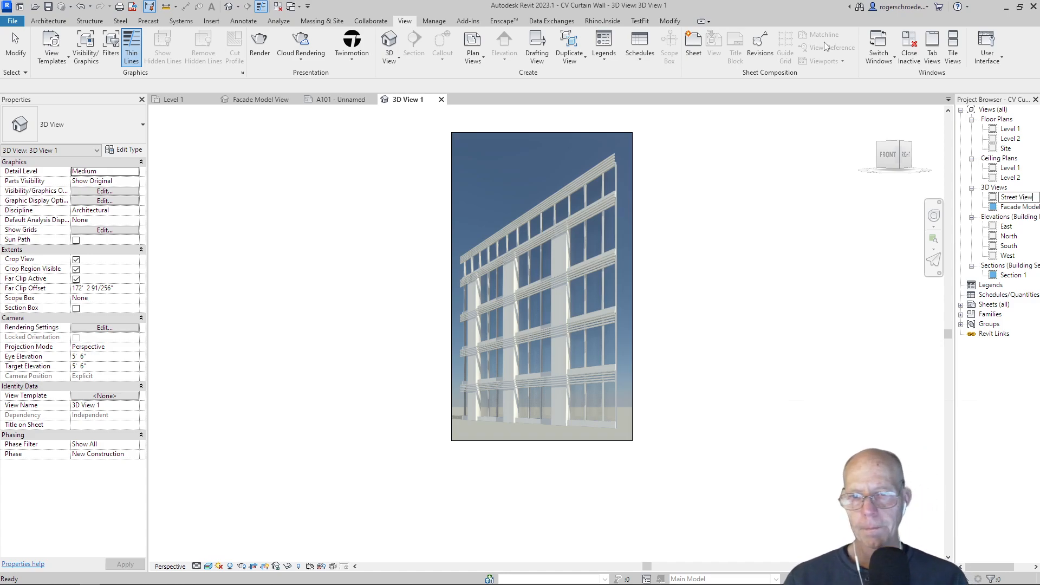
key(Return)
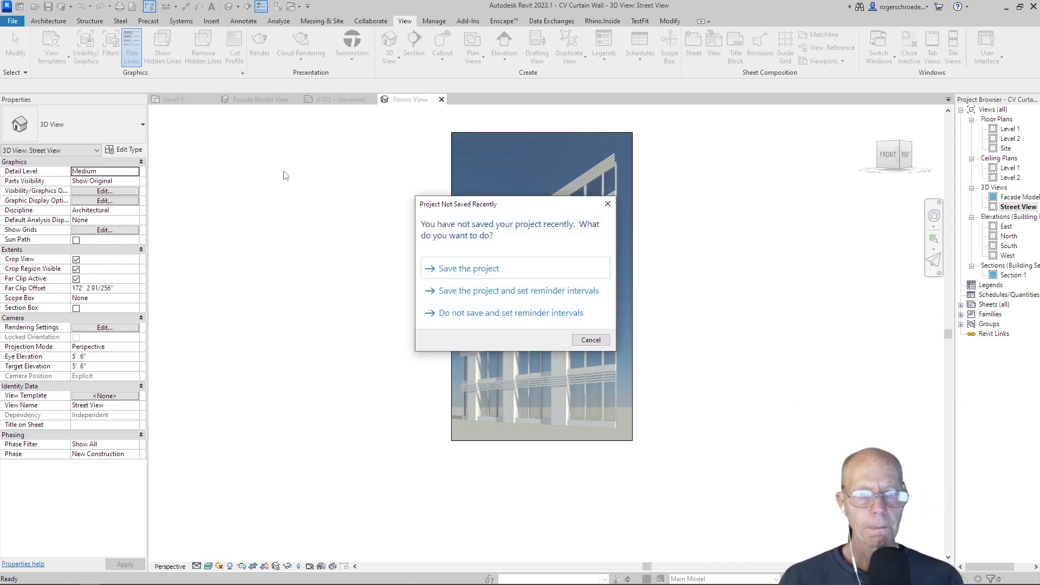
click(478, 271)
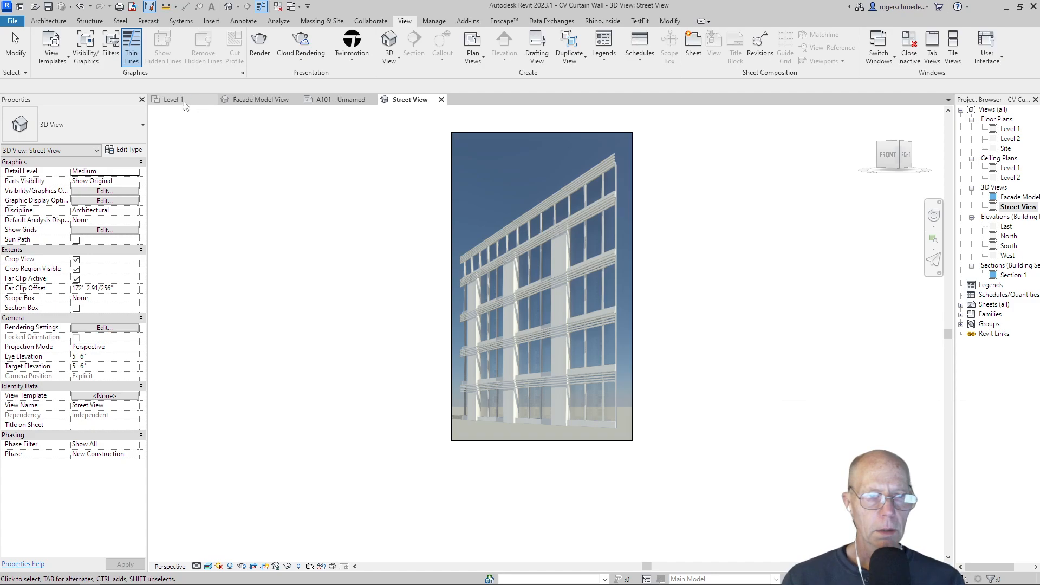
Step: Place the Street View on sheet A101 to the right of the section and nudge its viewport up and to the right
click(185, 103)
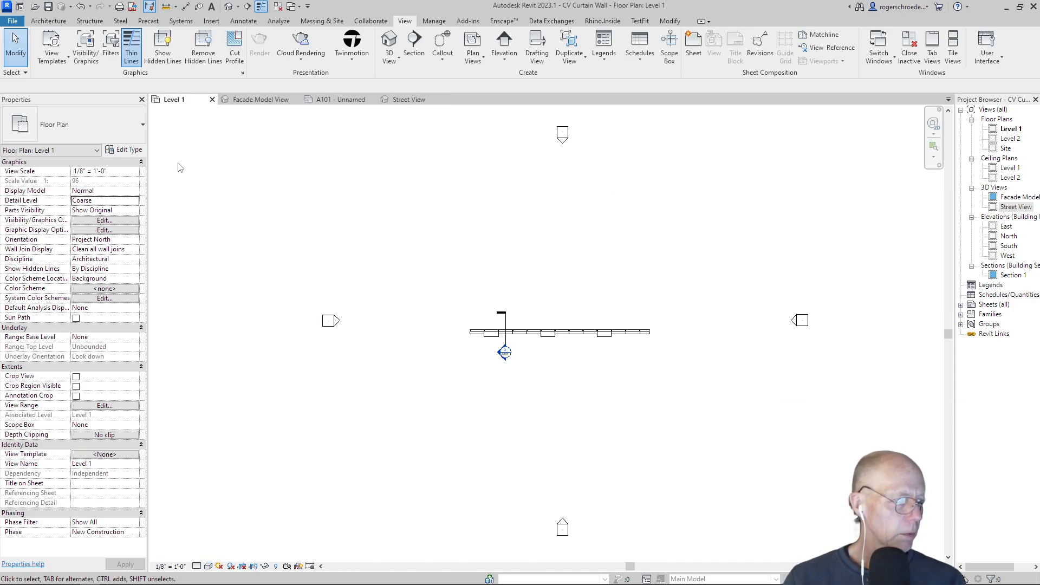
click(310, 103)
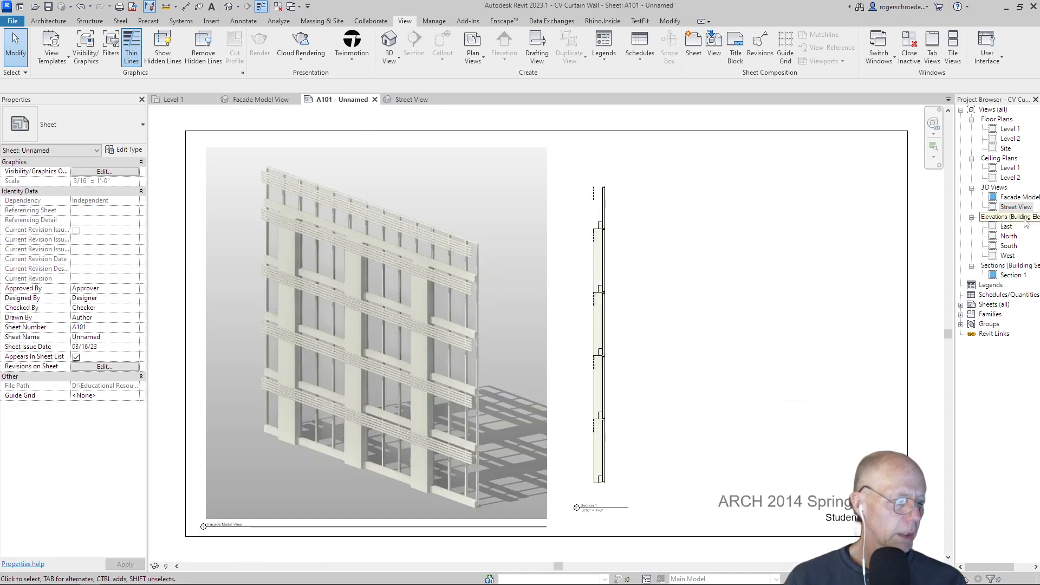
click(1011, 208)
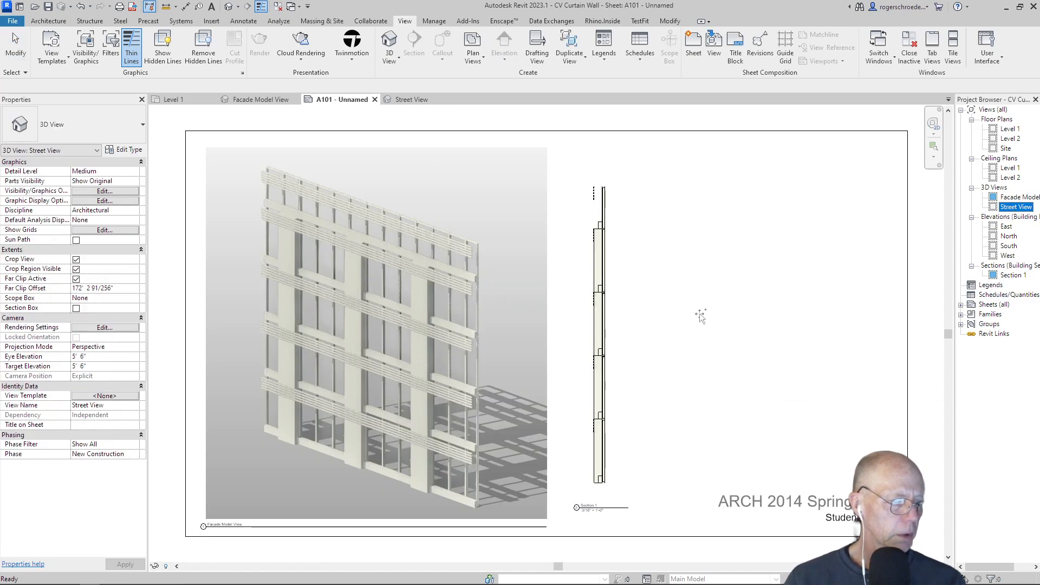
drag(700, 316, 743, 309)
click(781, 296)
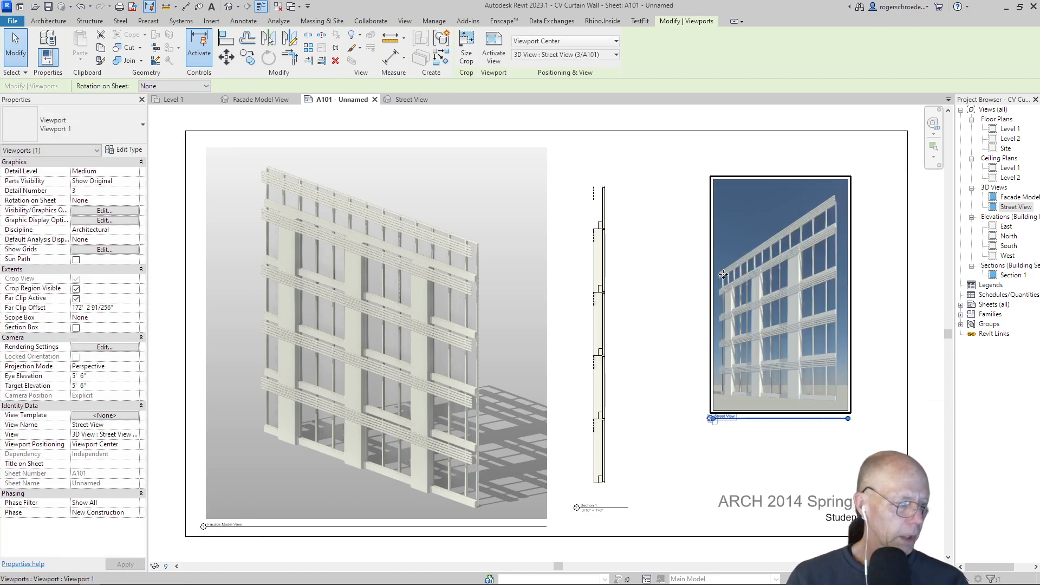
drag(723, 275, 737, 263)
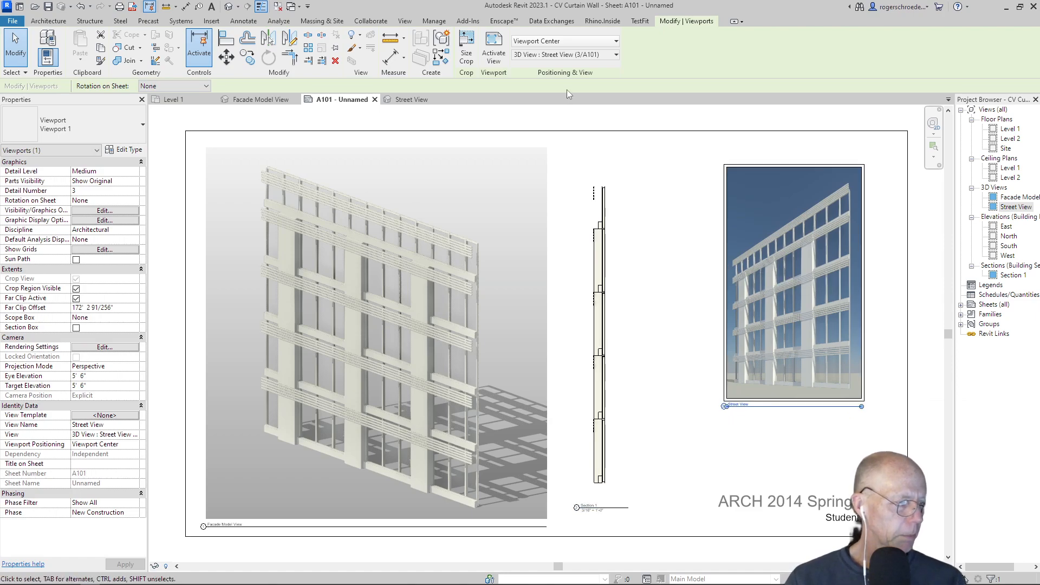
Step: Resize the Street View's crop region to a height of 12" using the Scale option with locked proportions
click(466, 49)
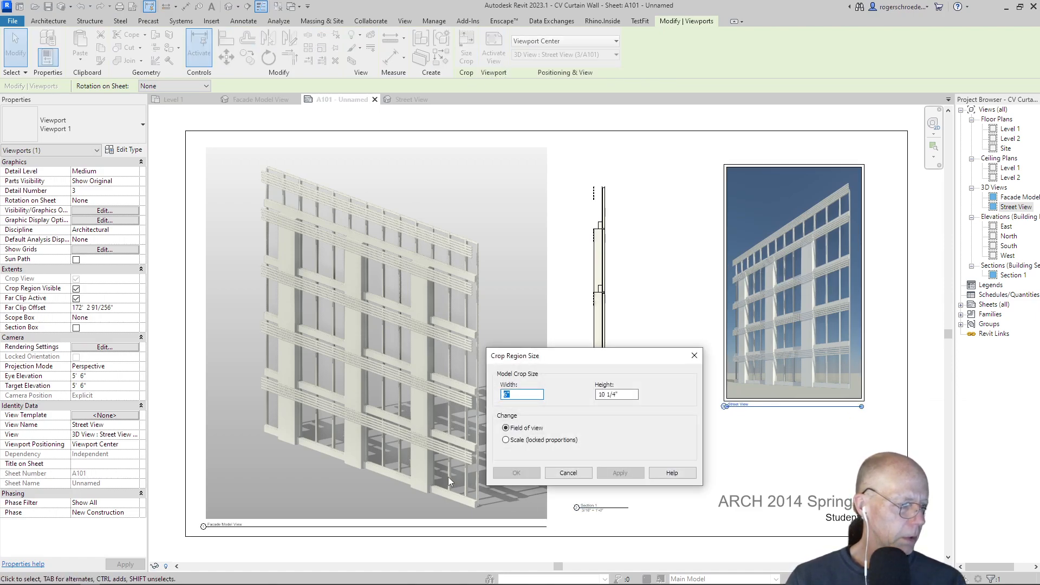
click(508, 440)
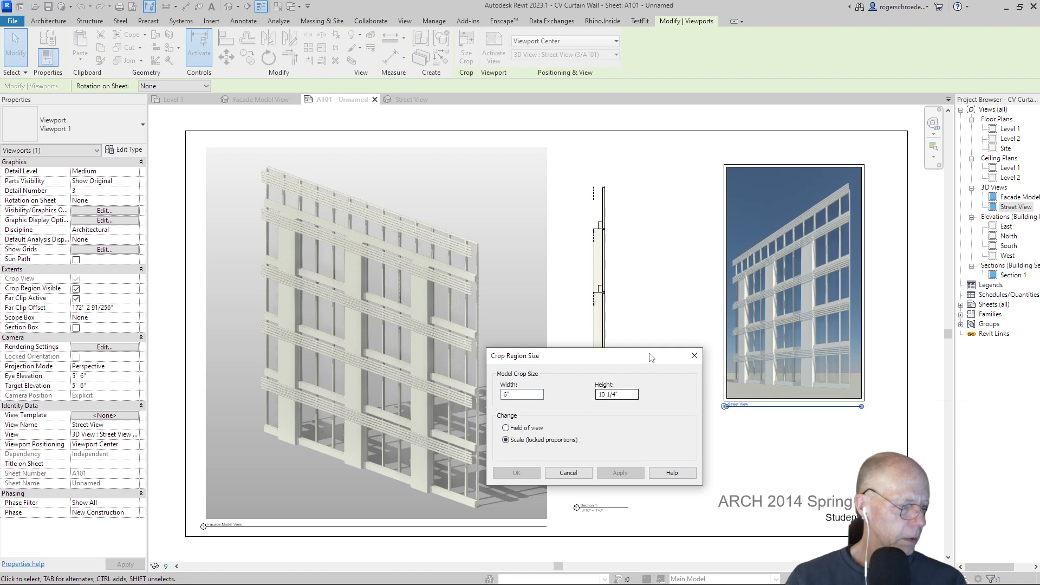
drag(623, 395, 561, 392)
text(12)
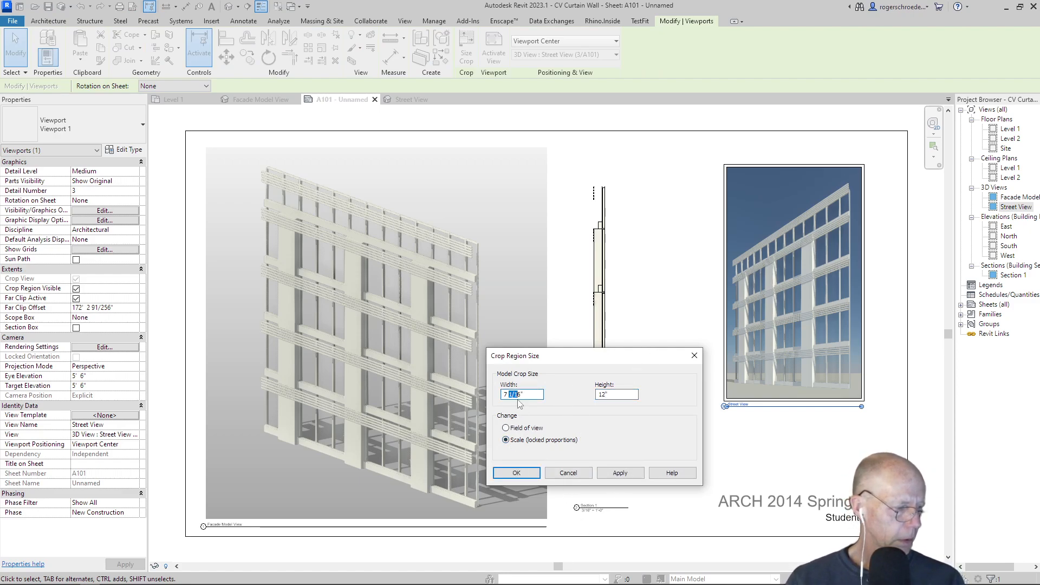
click(621, 473)
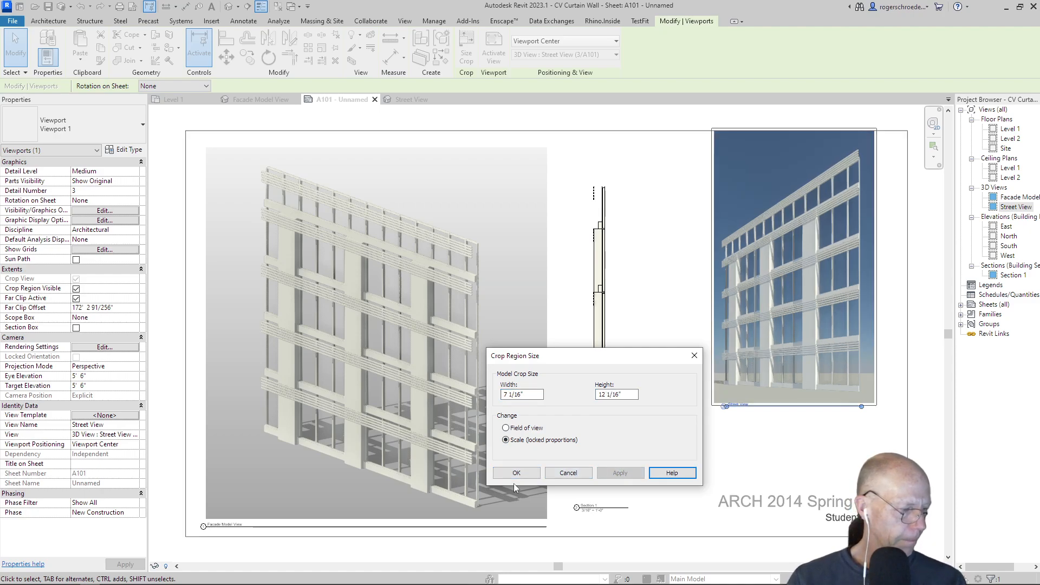
click(534, 473)
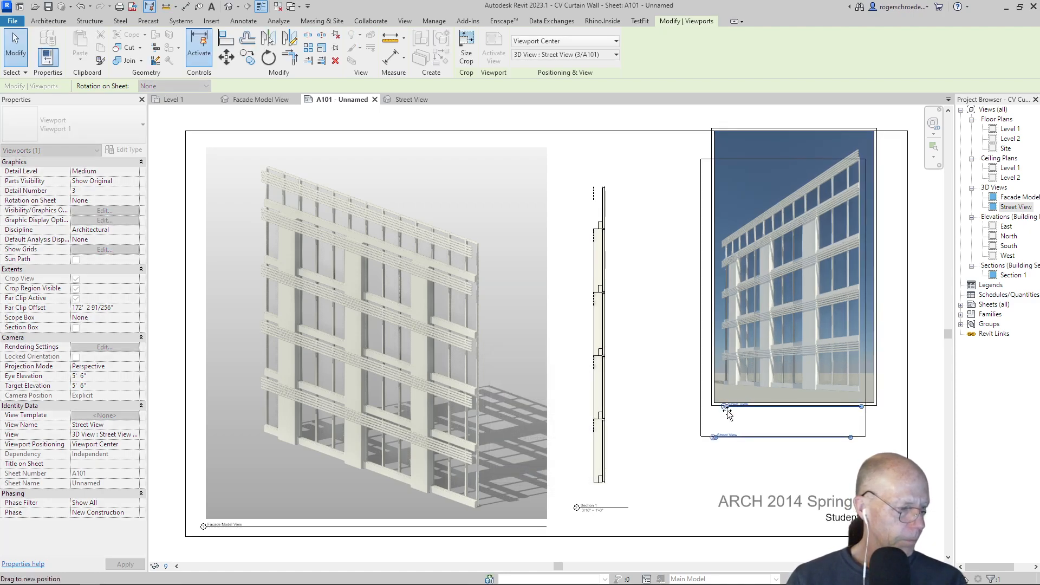
Step: Move the Street View viewport down inside the sheet border and shift the section viewport slightly right and down
drag(737, 378, 723, 405)
click(595, 411)
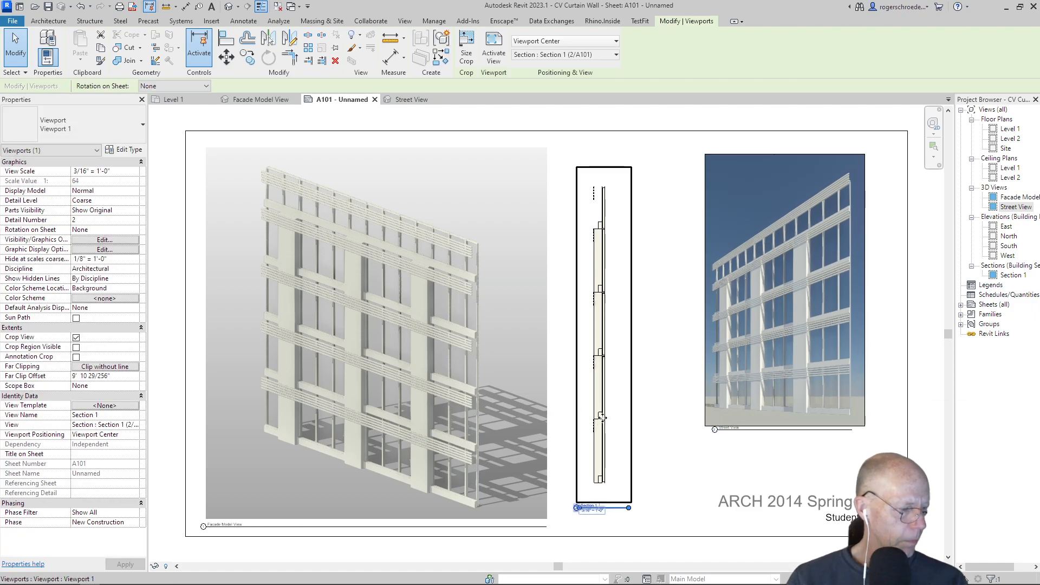
drag(616, 427, 630, 432)
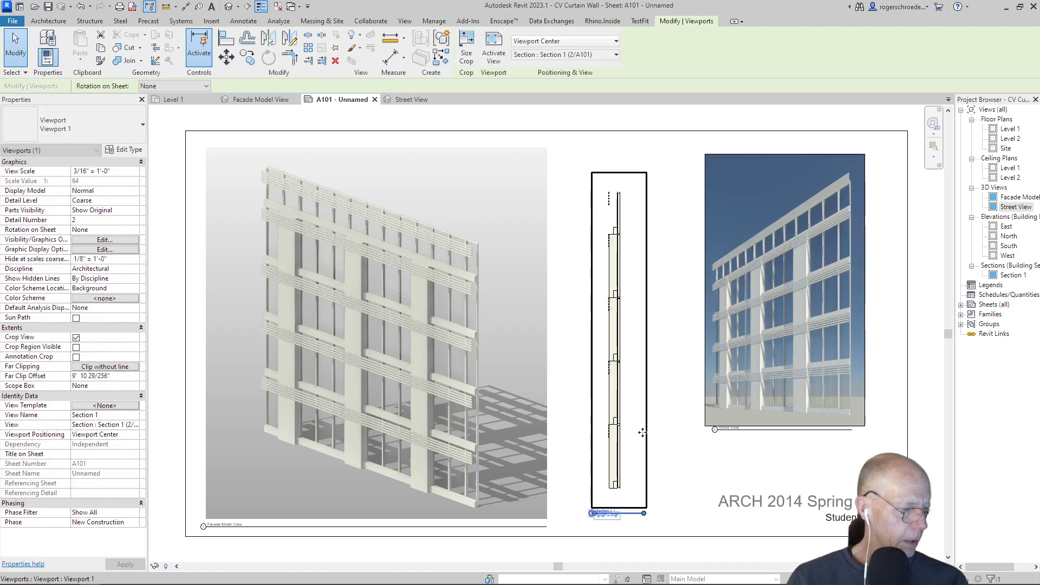
click(696, 462)
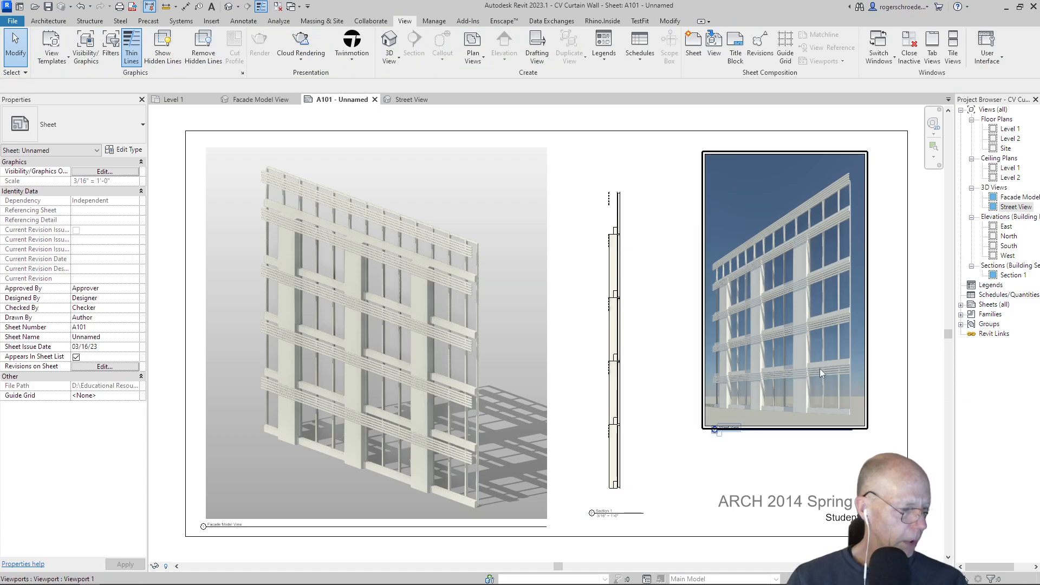
Step: Activate the Street View on the sheet, lower its crop region's top edge closer to the facade, deactivate it and move the viewport up
double_click(787, 275)
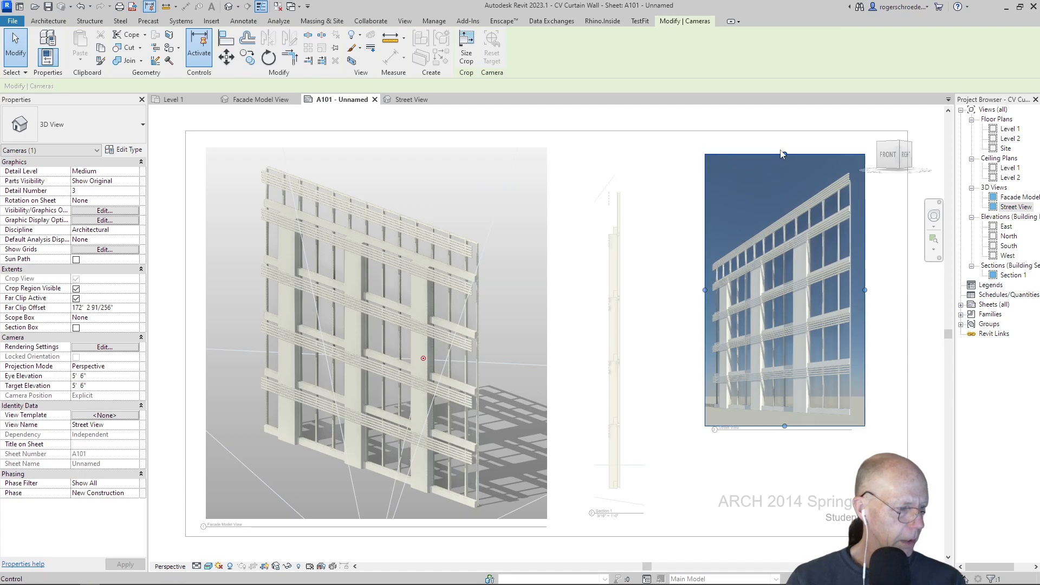
drag(784, 155, 788, 168)
click(681, 219)
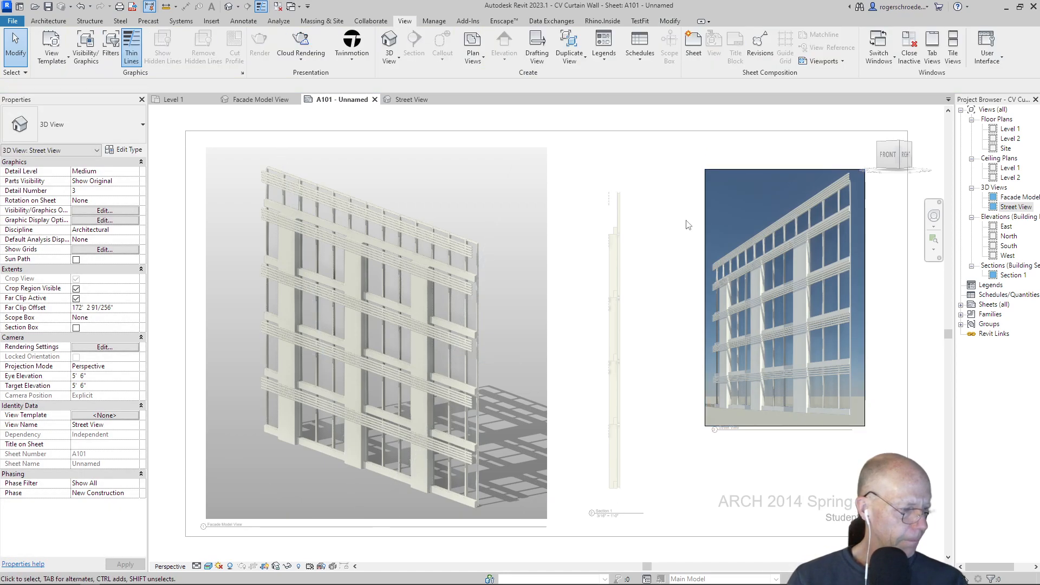
right_click(686, 220)
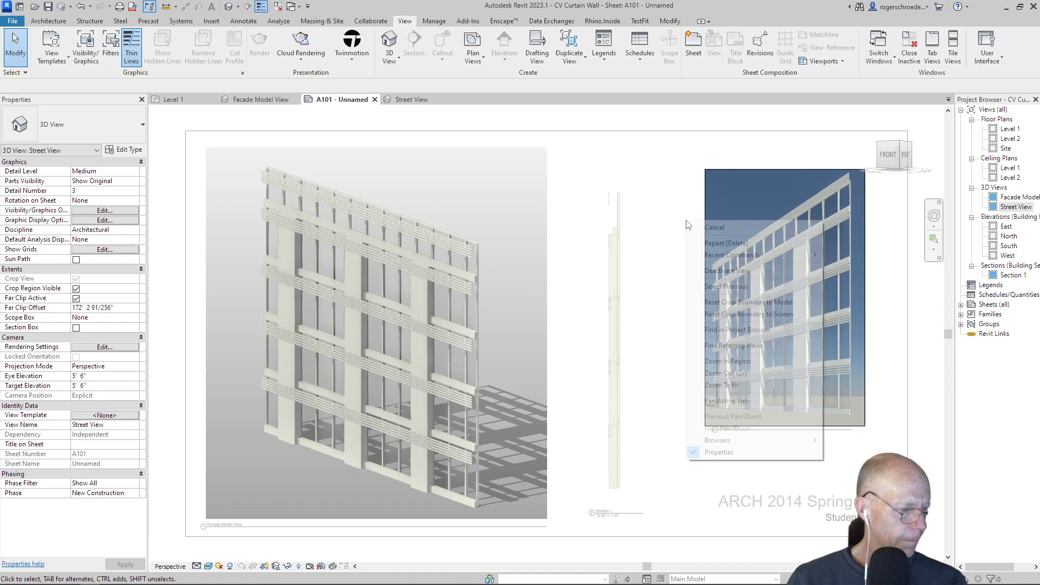
click(709, 274)
click(739, 293)
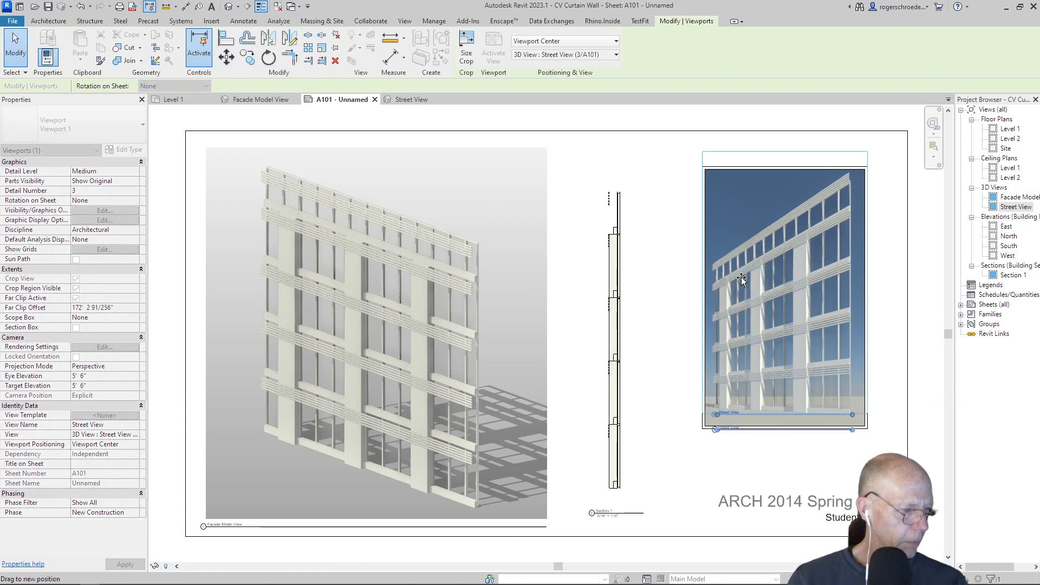
click(658, 309)
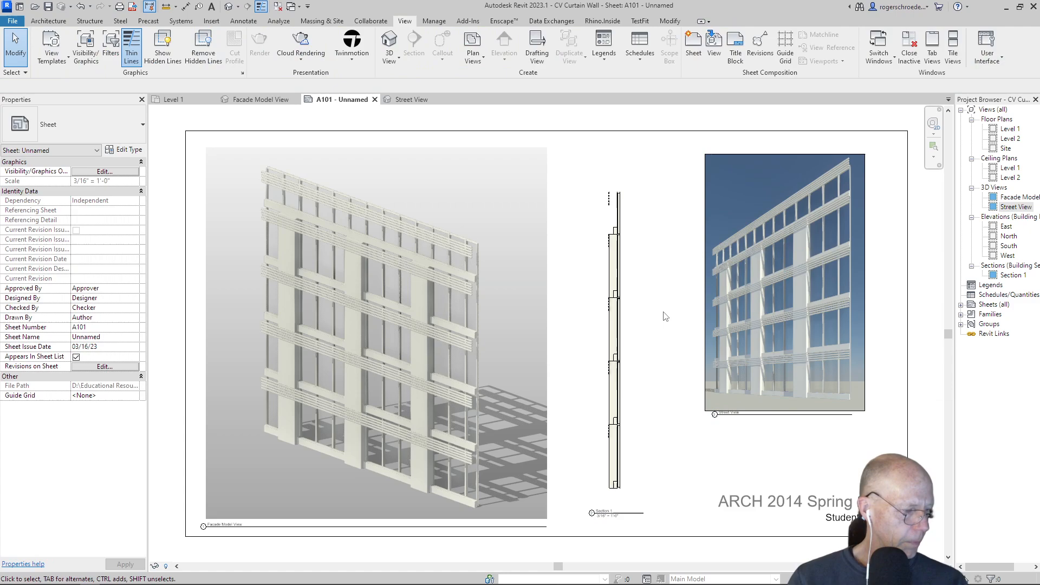
Step: Delete the Street View viewport from the sheet and place the view again in the sheet's upper right area
click(779, 323)
key(Delete)
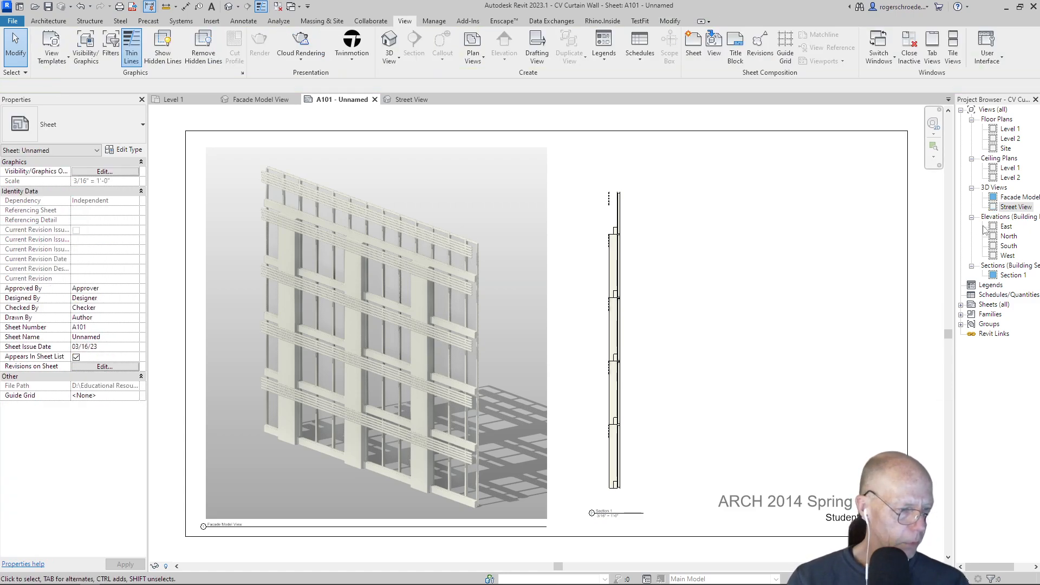
drag(1016, 207, 789, 284)
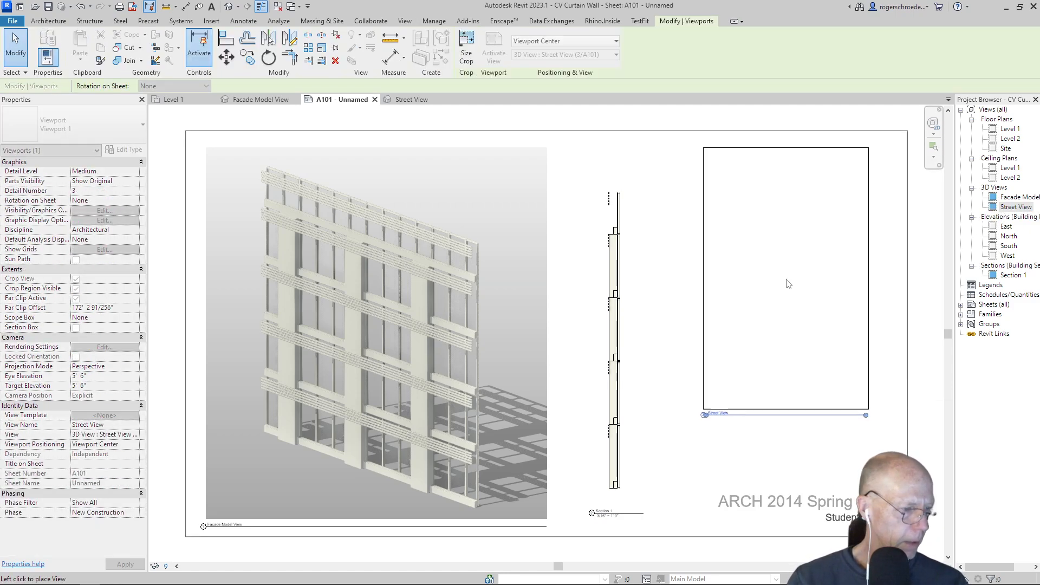
click(799, 282)
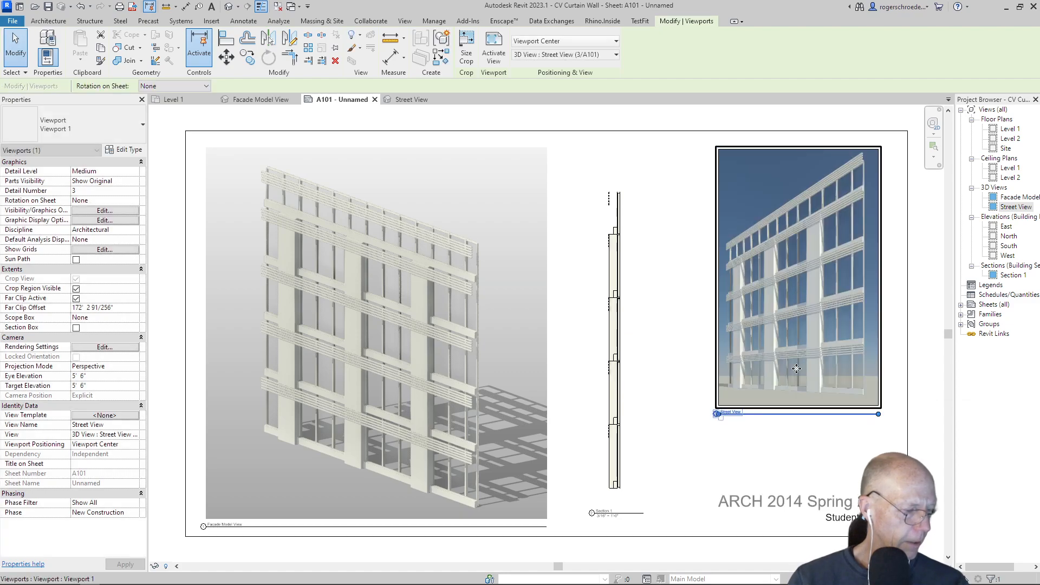
key(Escape)
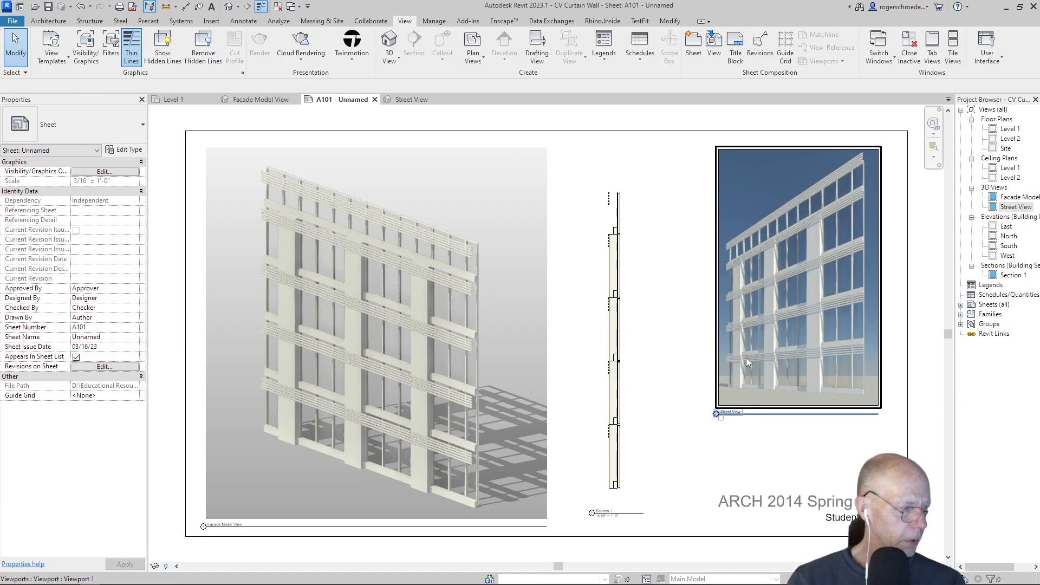
Step: Turn off crop region visibility for the Street View viewport on the sheet
click(747, 358)
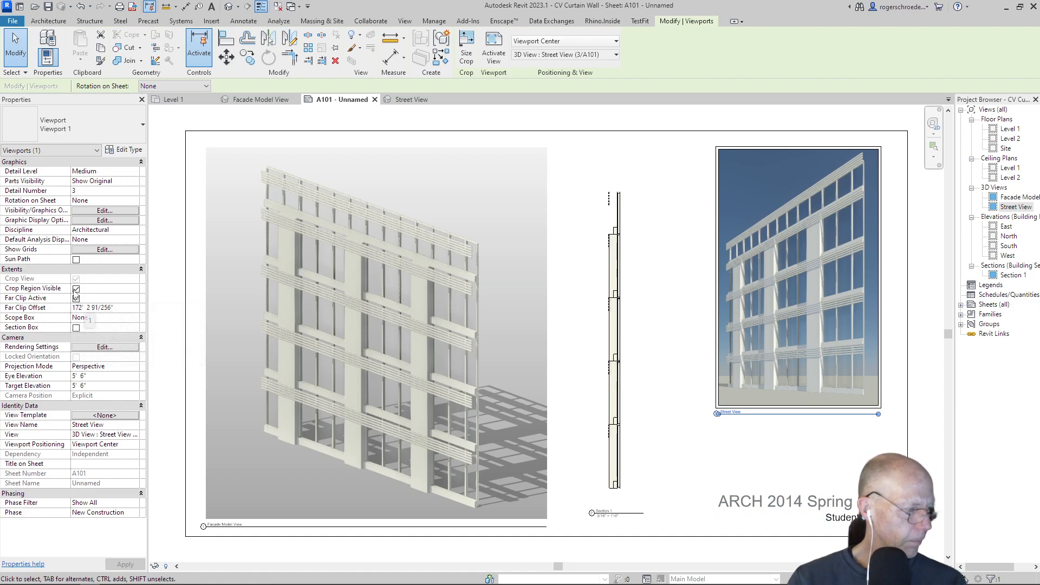
click(75, 289)
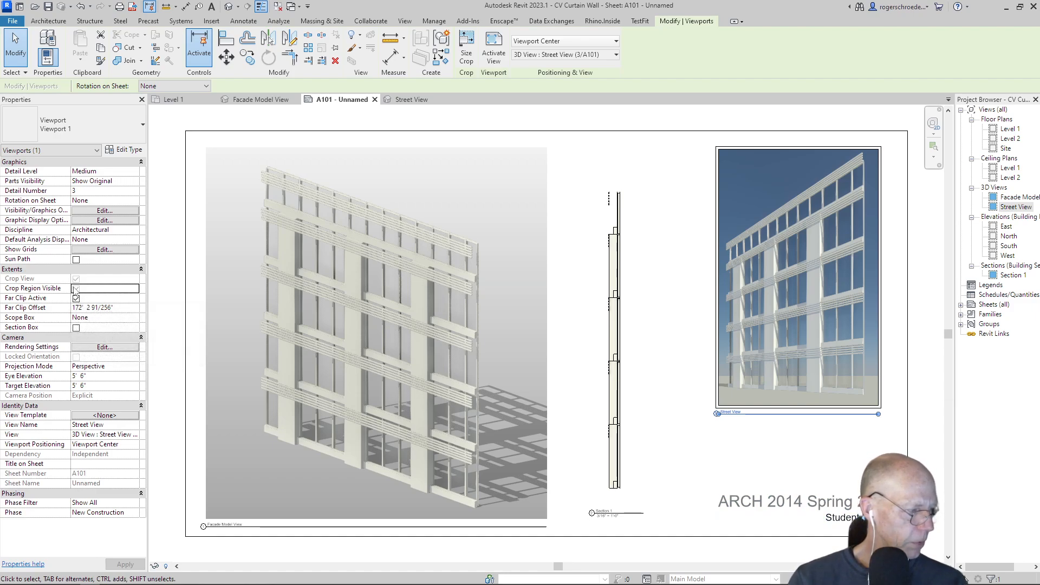
click(673, 347)
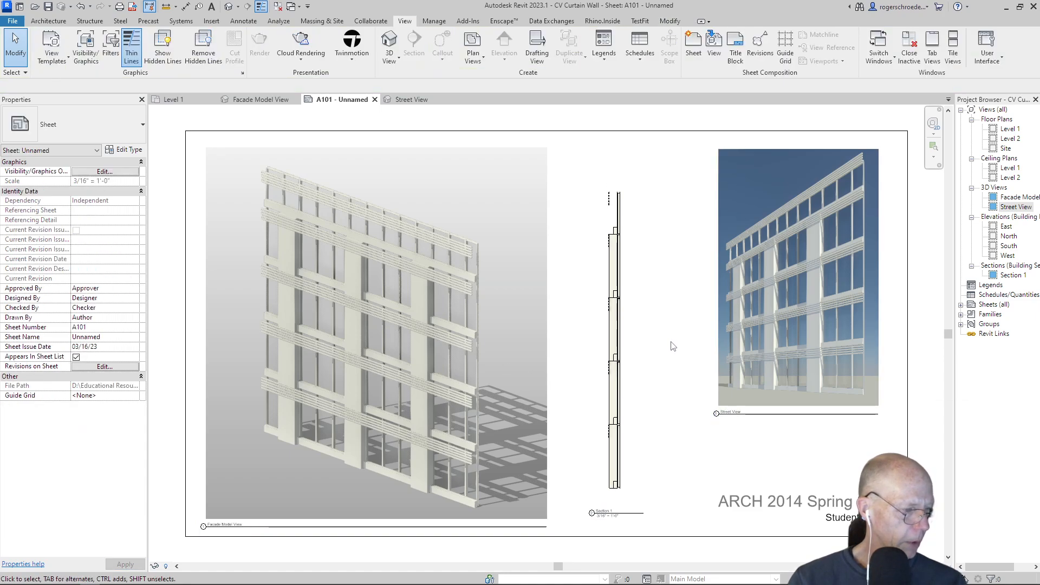